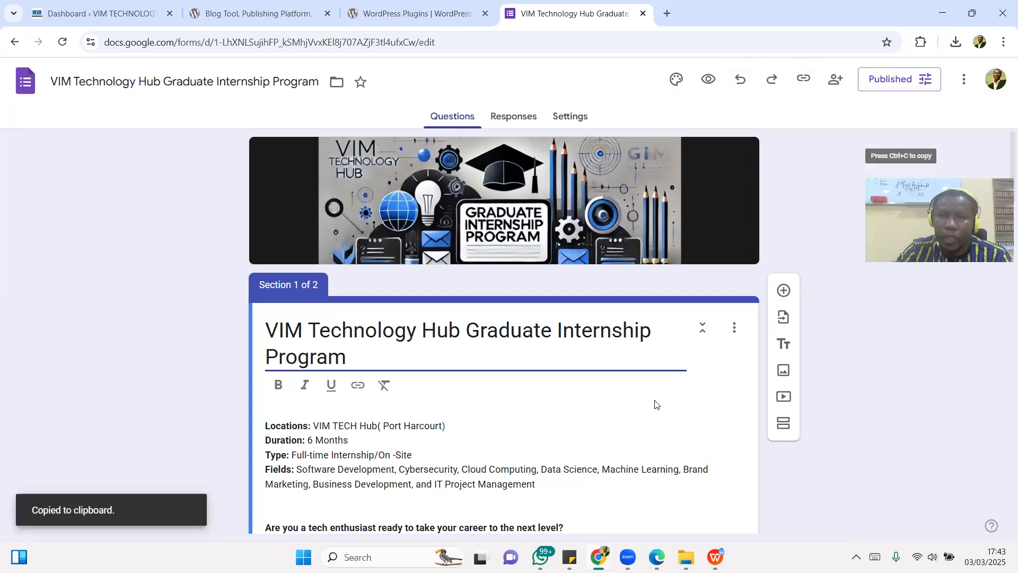
Switch to Edge, close the blog tab and load the copied form responder link.
mouse_move(715, 557)
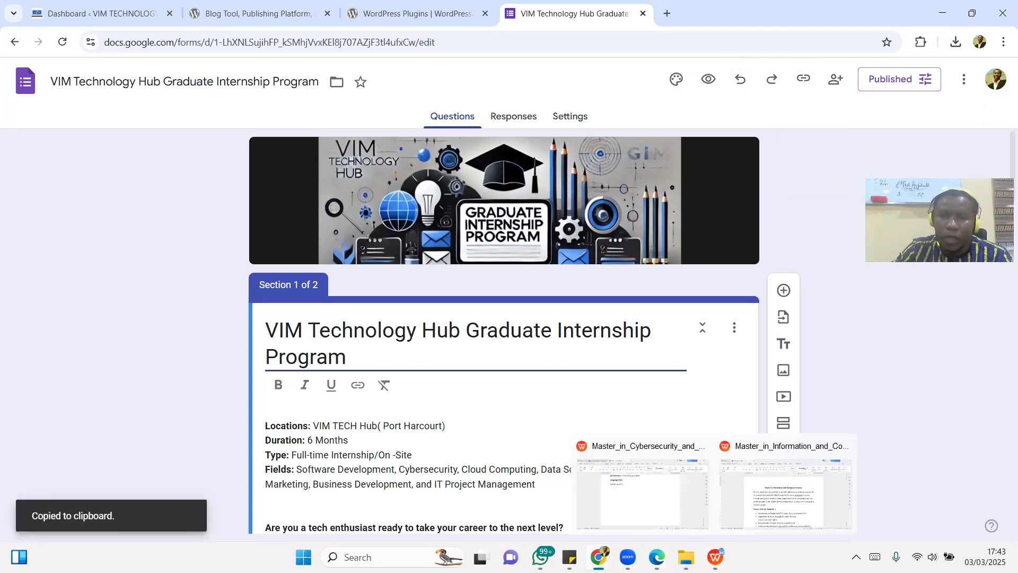
left_click(656, 557)
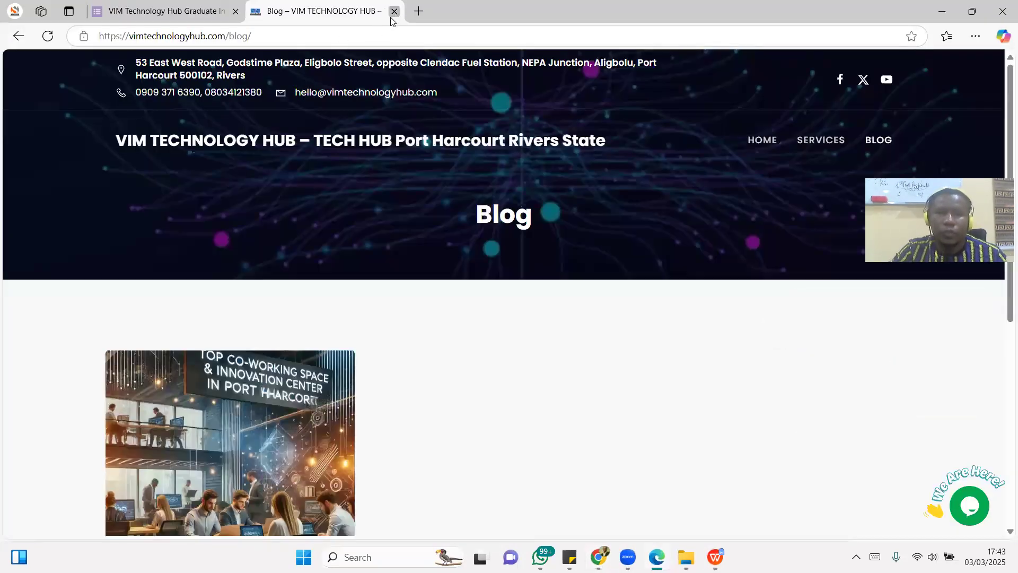
left_click(393, 11)
left_click(260, 11)
key("ctrl+v")
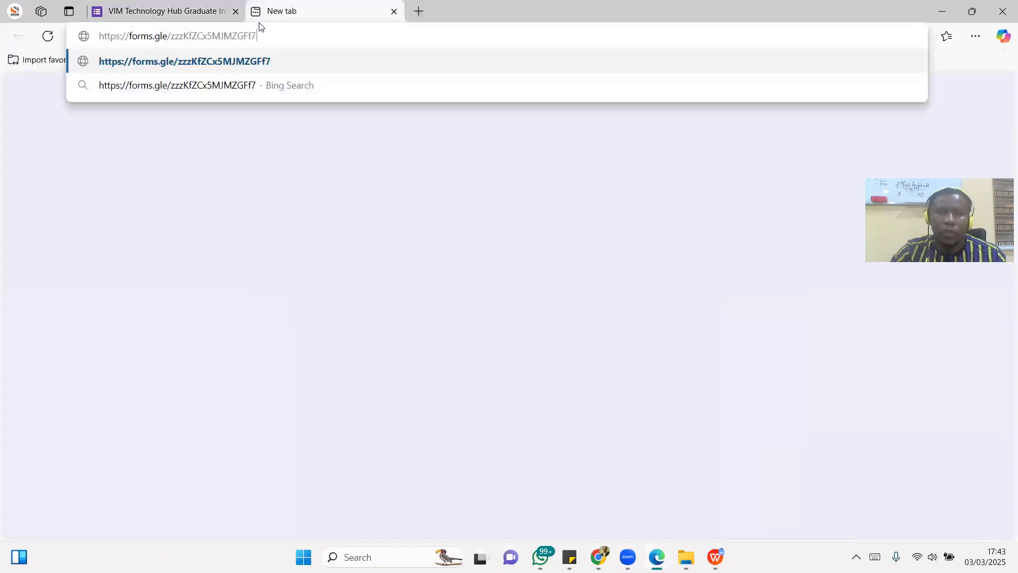
key("Return")
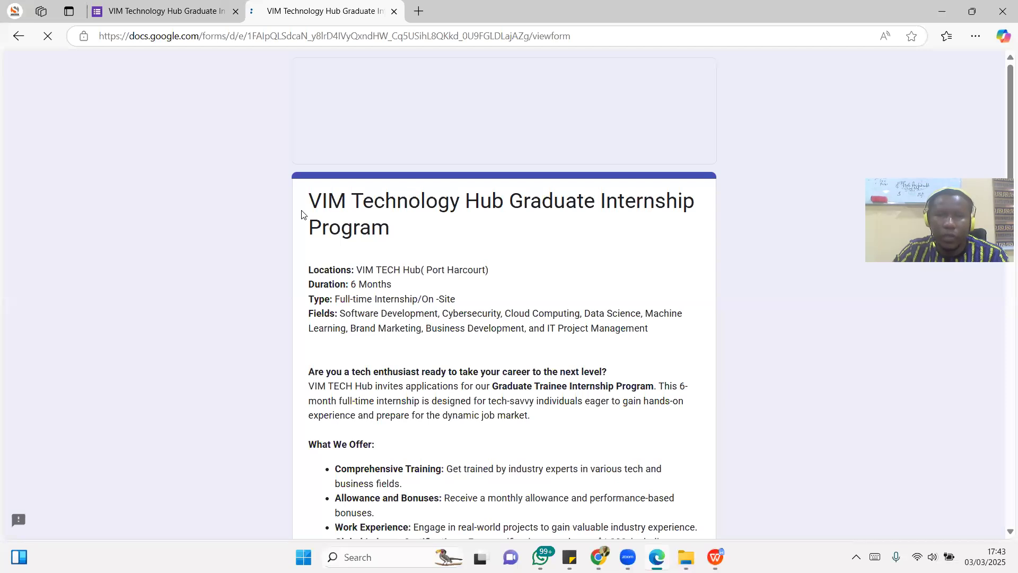
Review the public form from its program description through the contact questions, and return to the form editor in Chrome.
scroll(342, 233, "down", 8)
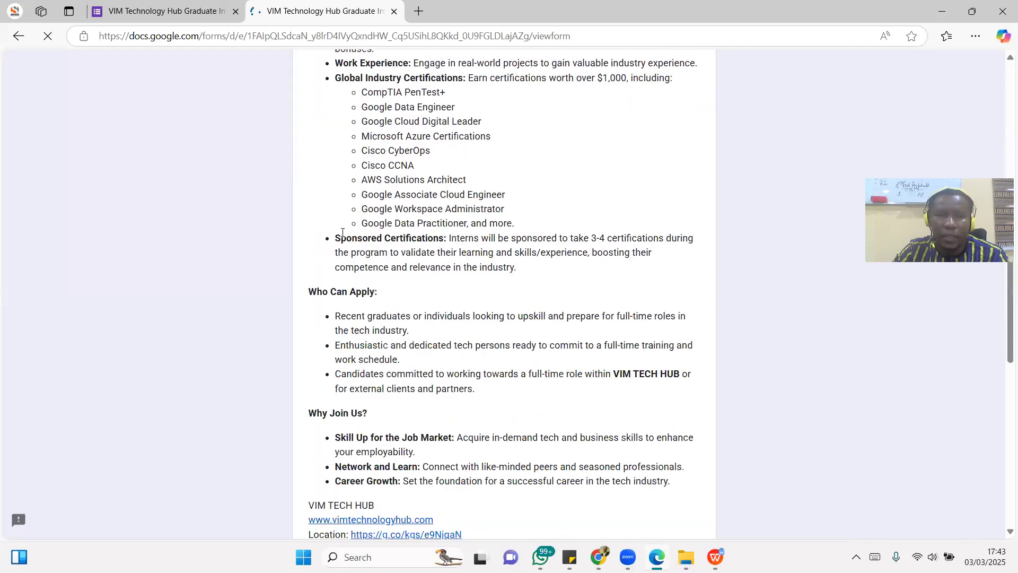
scroll(343, 233, "down", 10)
scroll(343, 235, "up", 8)
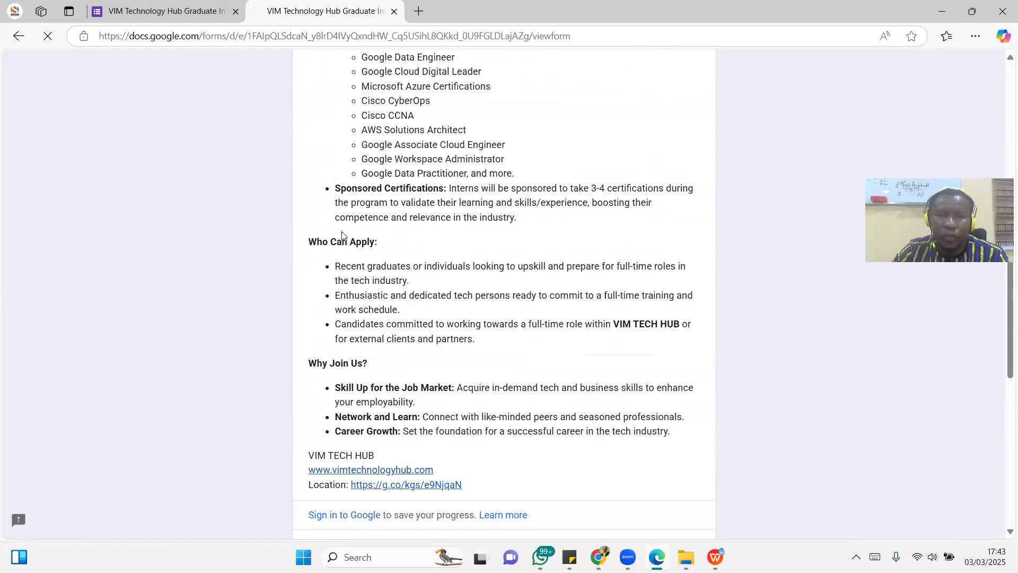
scroll(342, 235, "up", 10)
scroll(348, 265, "down", 15)
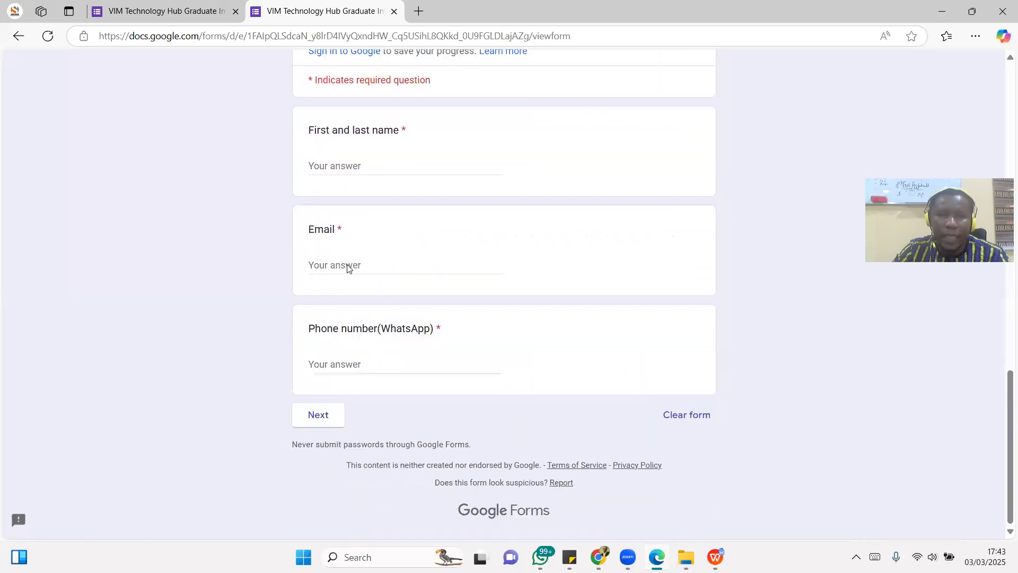
scroll(347, 268, "up", 15)
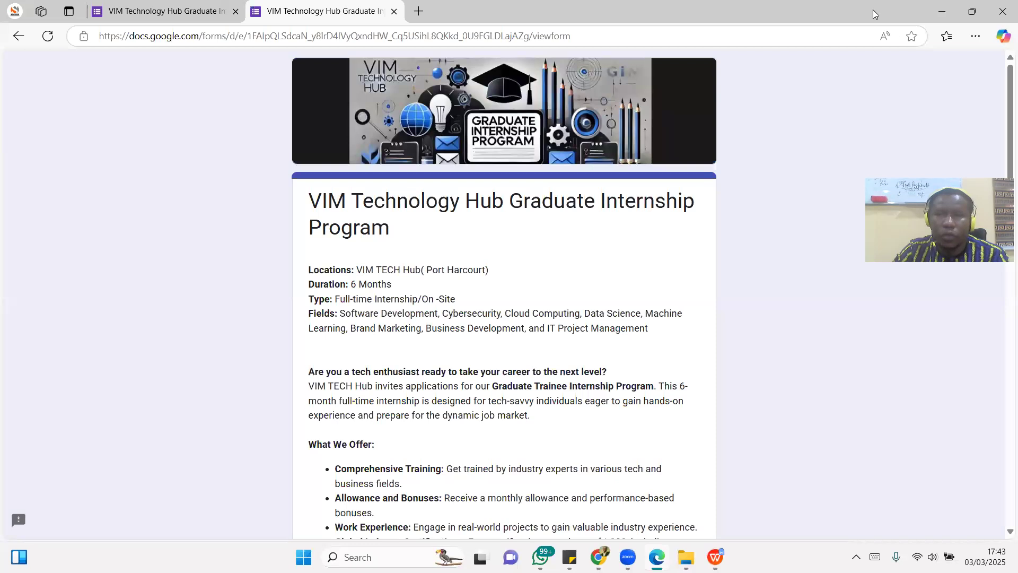
left_click(942, 11)
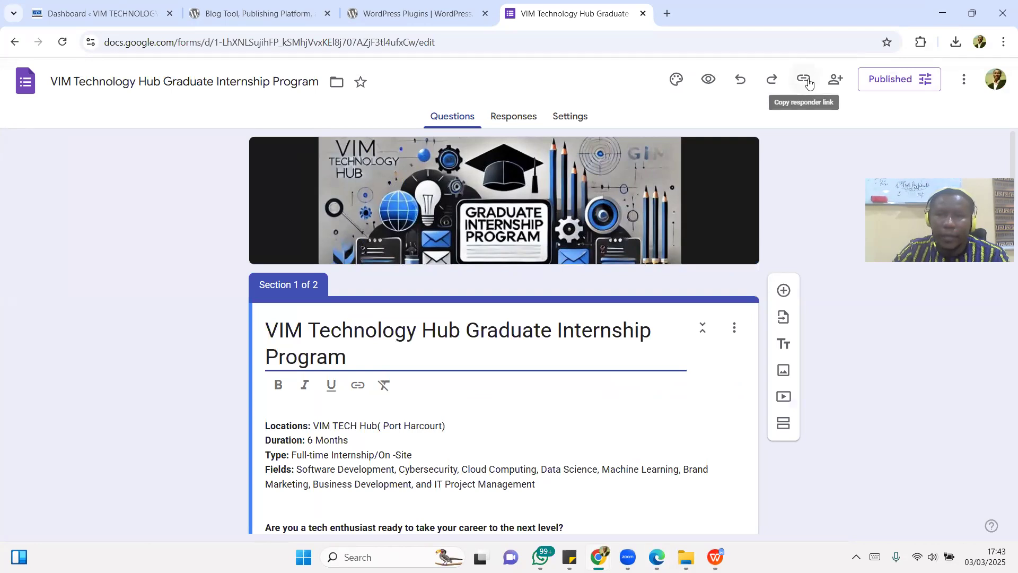
Open the form's Embed HTML settings and set the embed width to 1000 px.
left_click(962, 81)
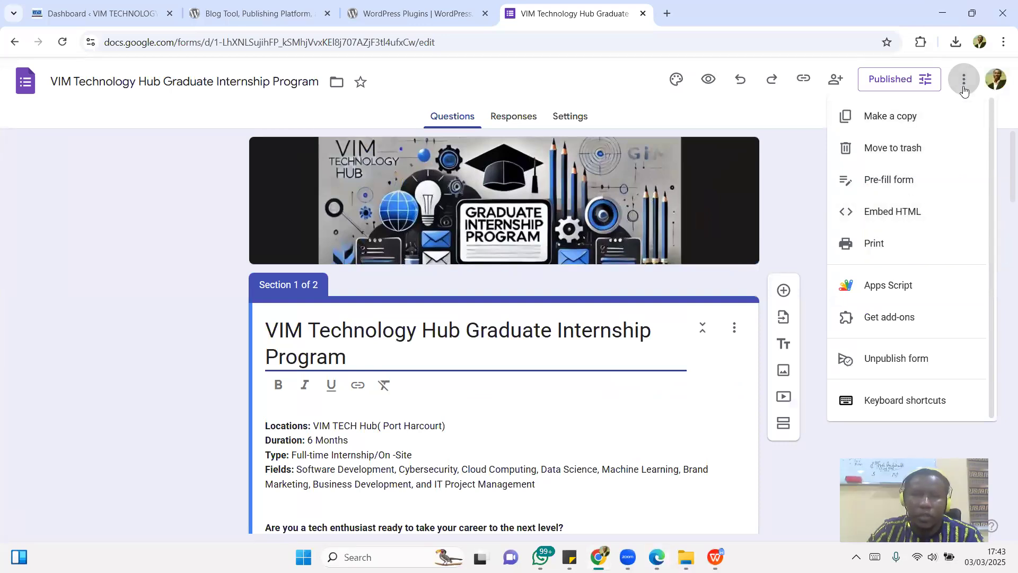
left_click(894, 212)
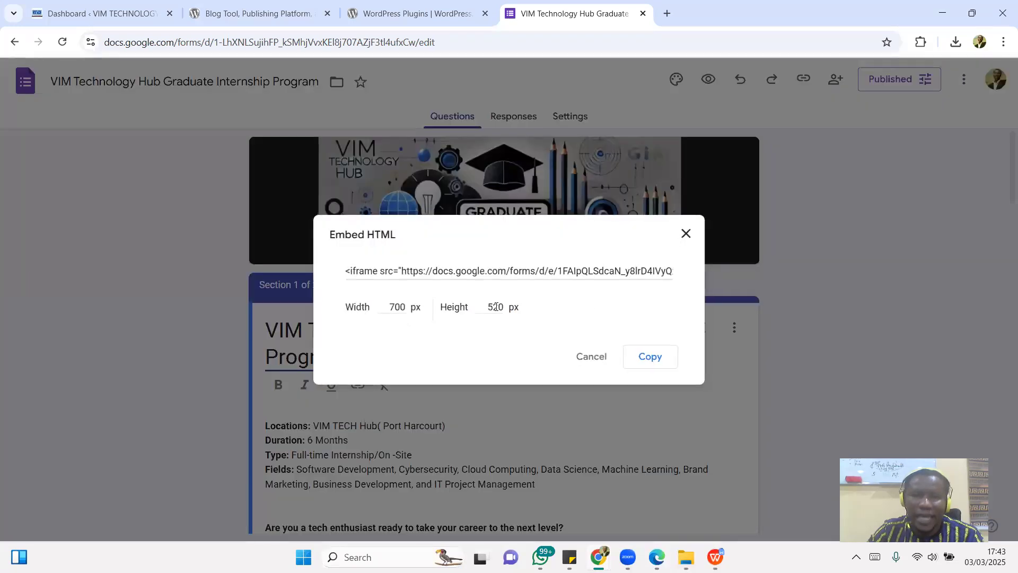
left_click(395, 307)
left_click_drag(400, 307, 391, 306)
type("1000")
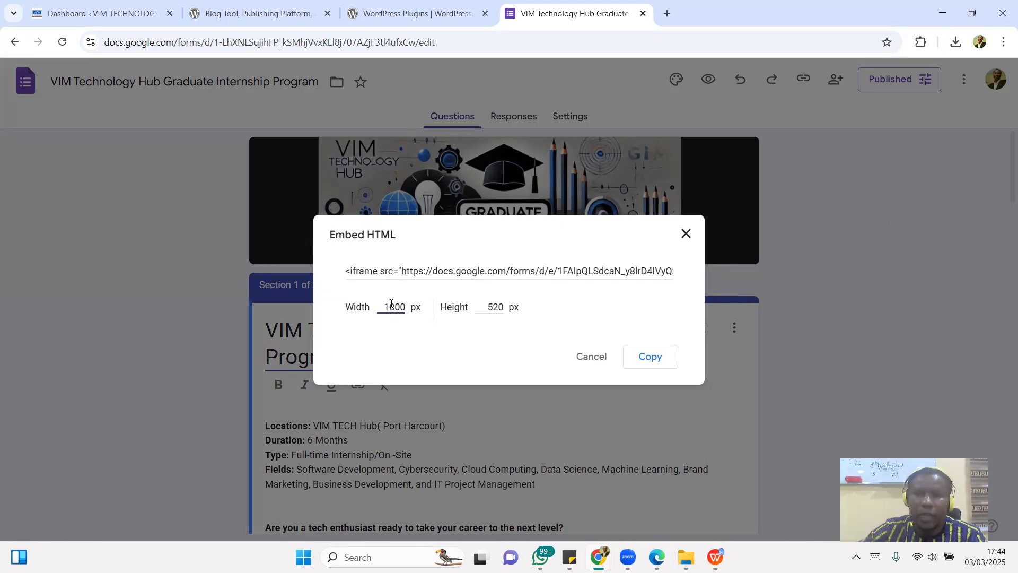
Set the embed height to 2000 px and copy the iframe code.
left_click_drag(503, 305, 477, 304)
type("1500")
key("BackSpace")
key("BackSpace")
key("BackSpace")
key("BackSpace")
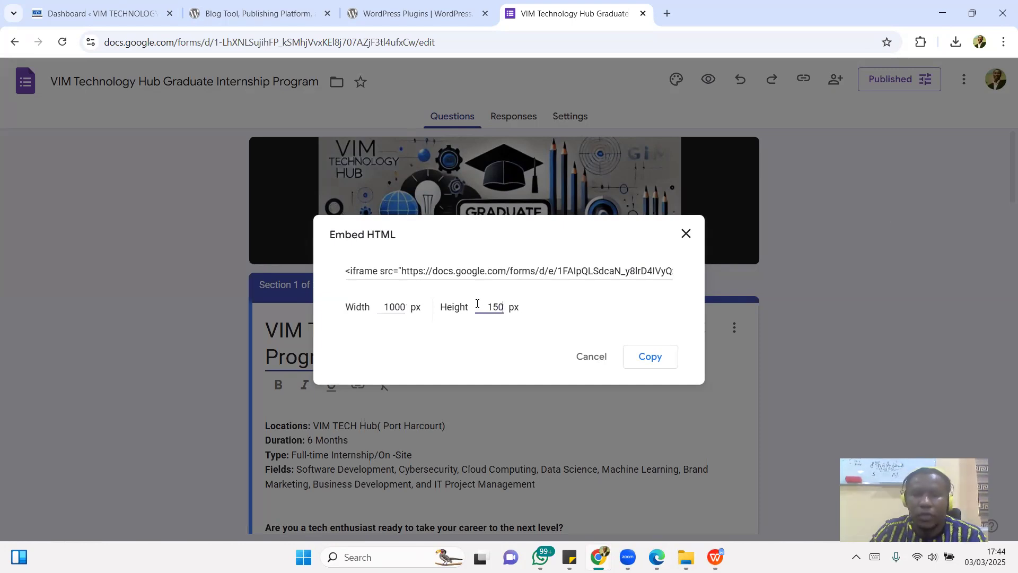
type("2000")
left_click(639, 354)
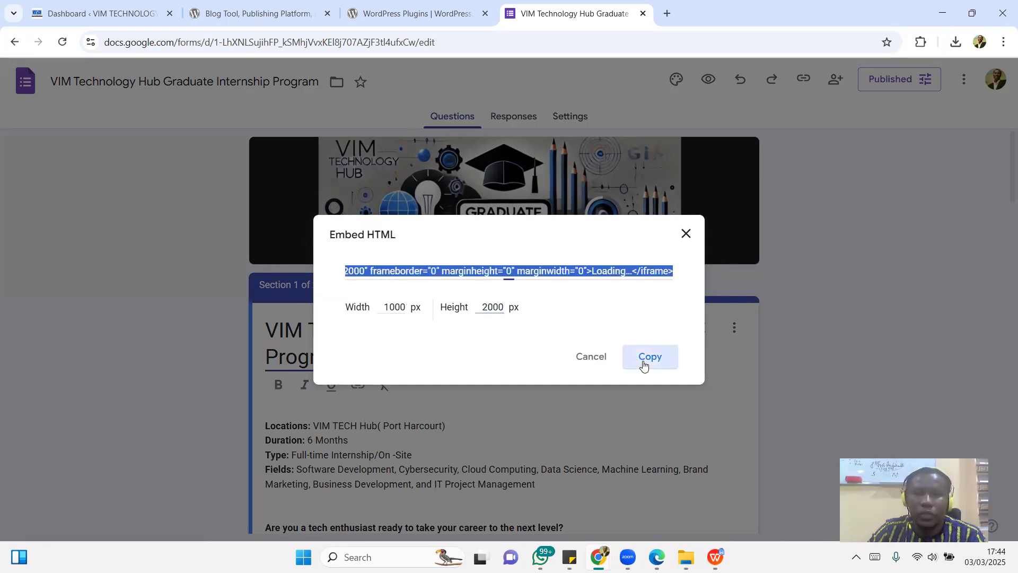
Go to the site's WordPress dashboard and start a new post.
left_click(100, 13)
mouse_move(50, 180)
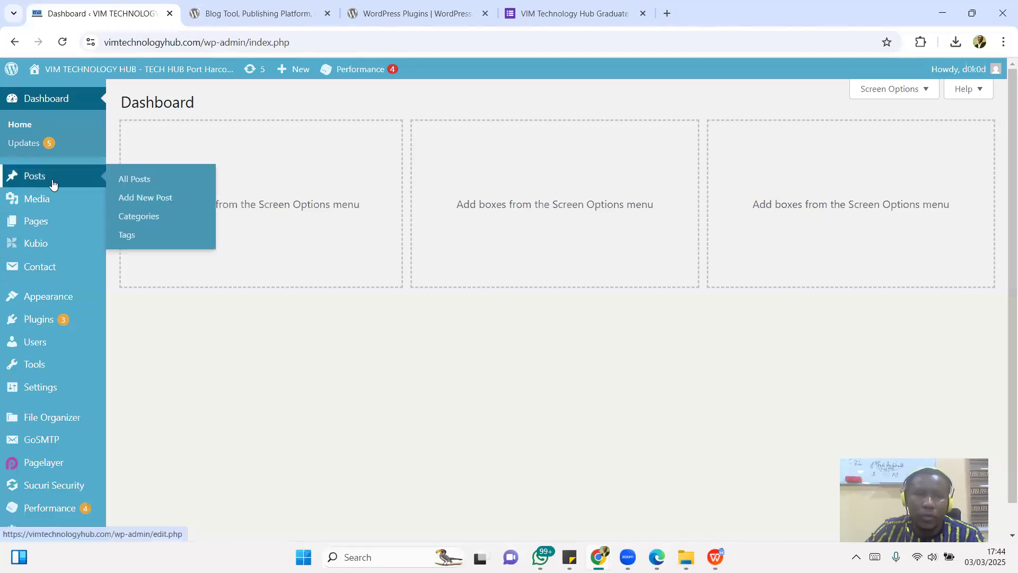
left_click(148, 197)
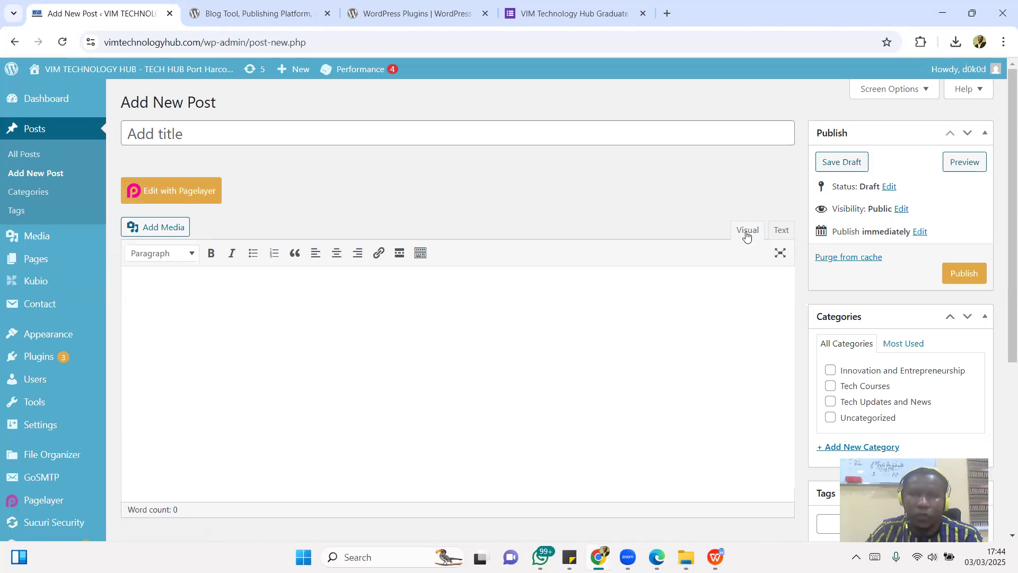
Try placeholder text and a bold-tagged HTML sentence in the post body, and check how they render in the visual view.
type("fhjfhjfhjfhjk")
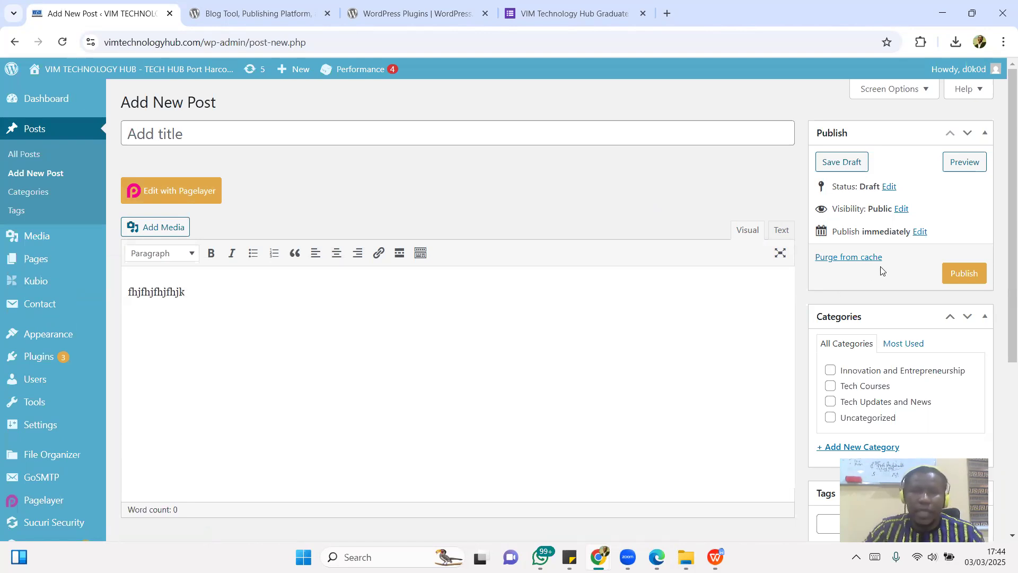
left_click(782, 229)
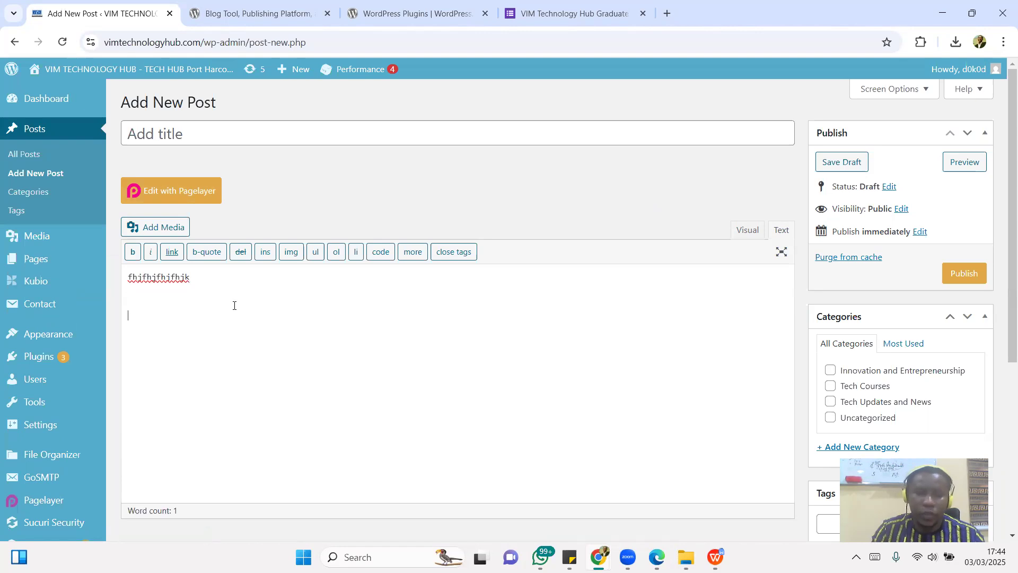
type("b> my name is V")
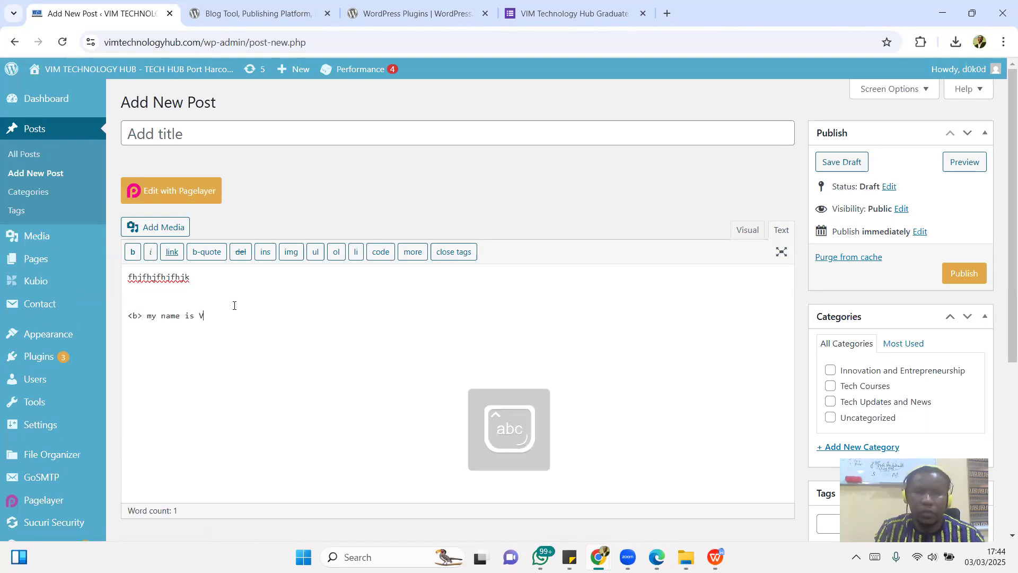
type("ictor</")
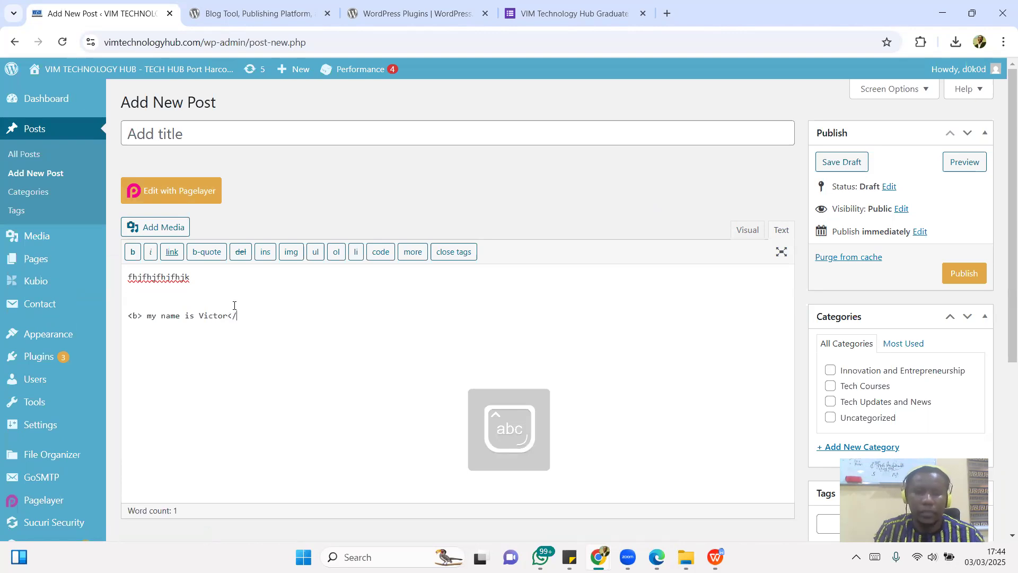
type("b>")
left_click(781, 230)
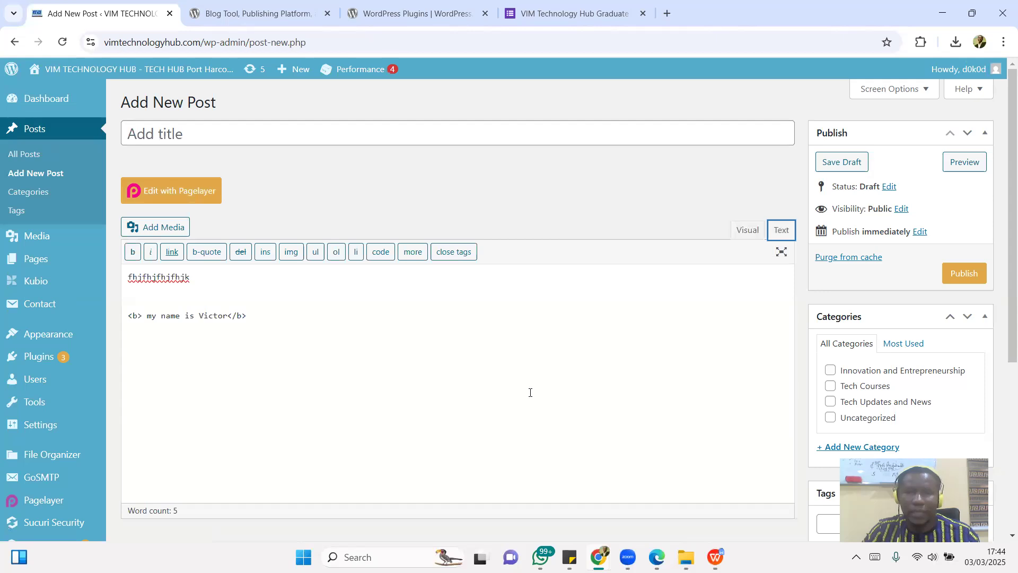
left_click(748, 230)
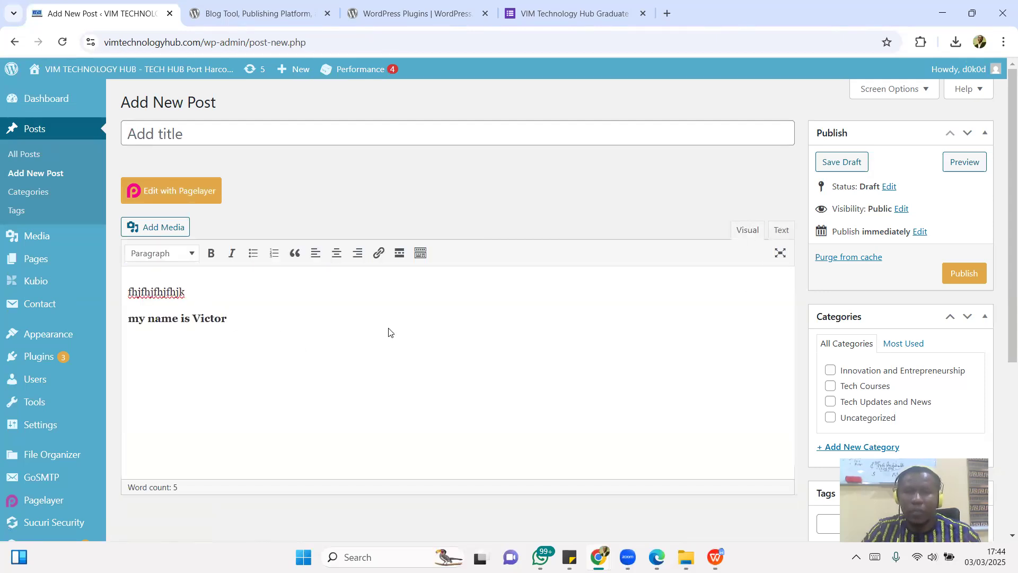
Replace the post's HTML content with the copied form embed code and change its loading text to "Recruitment Form Loading".
left_click(781, 230)
key("ctrl+a")
key("ctrl+v")
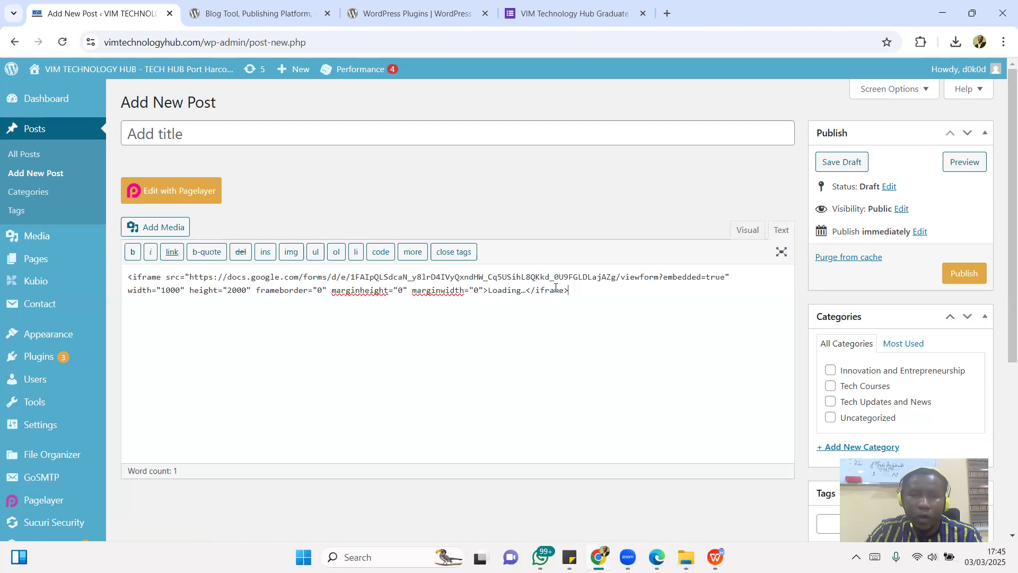
left_click(134, 276)
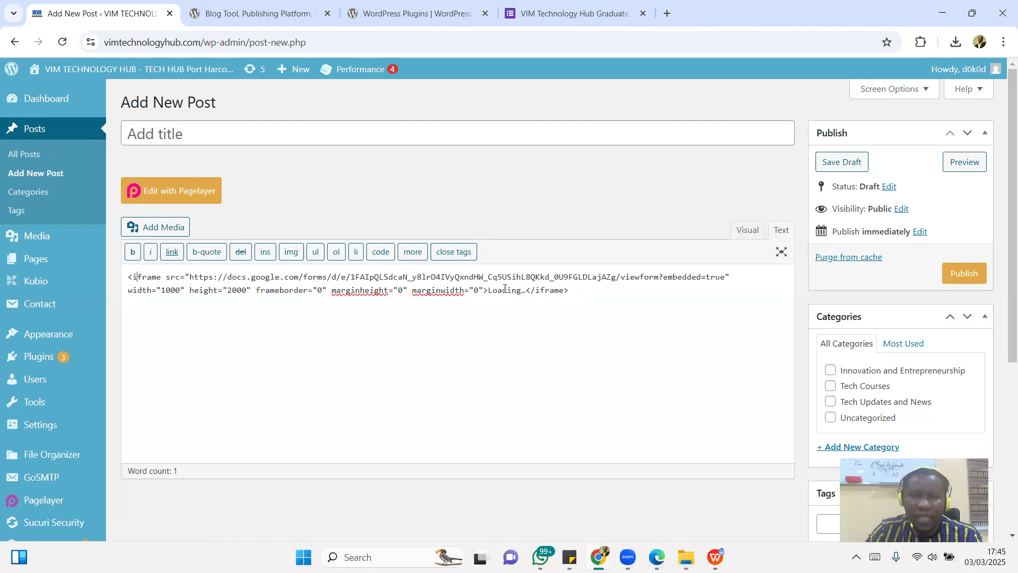
left_click_drag(488, 291, 526, 291)
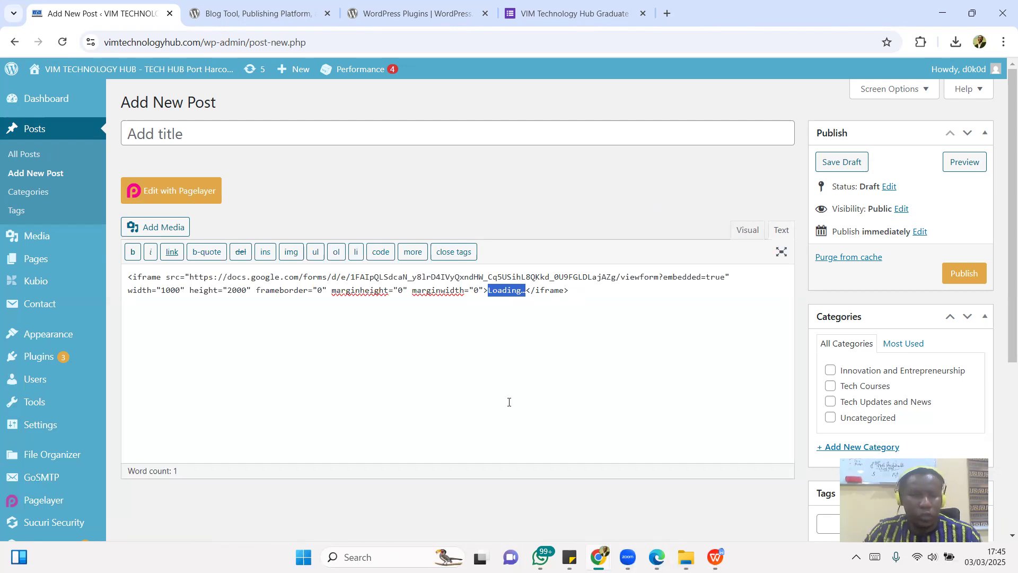
key("Caps_Lock")
type("Recruitment Form Loading")
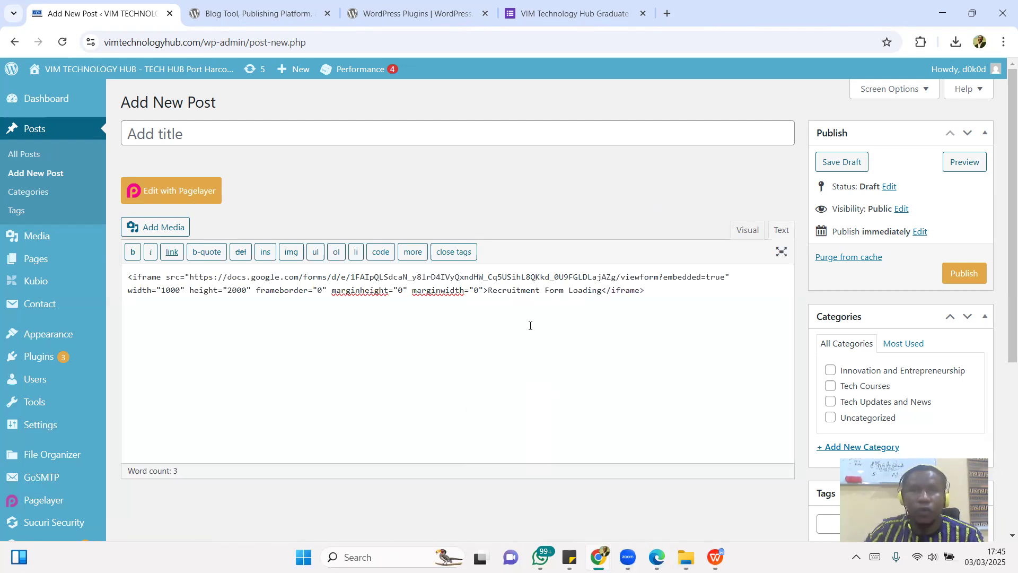
Copy the form's name from Google Forms and use it as the post title, "VIM Technology Hub Graduate Internship Program".
left_click(572, 13)
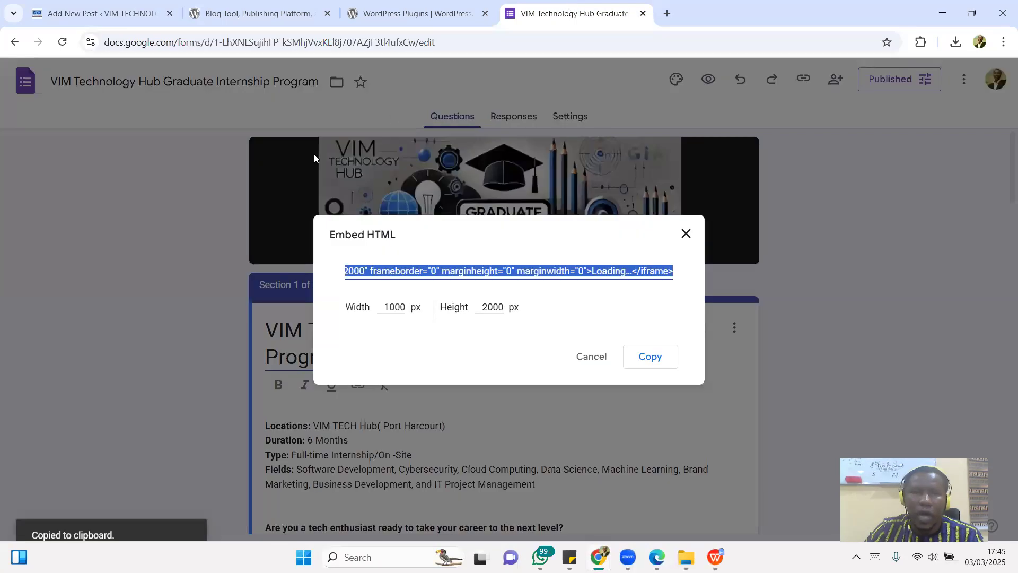
left_click(687, 235)
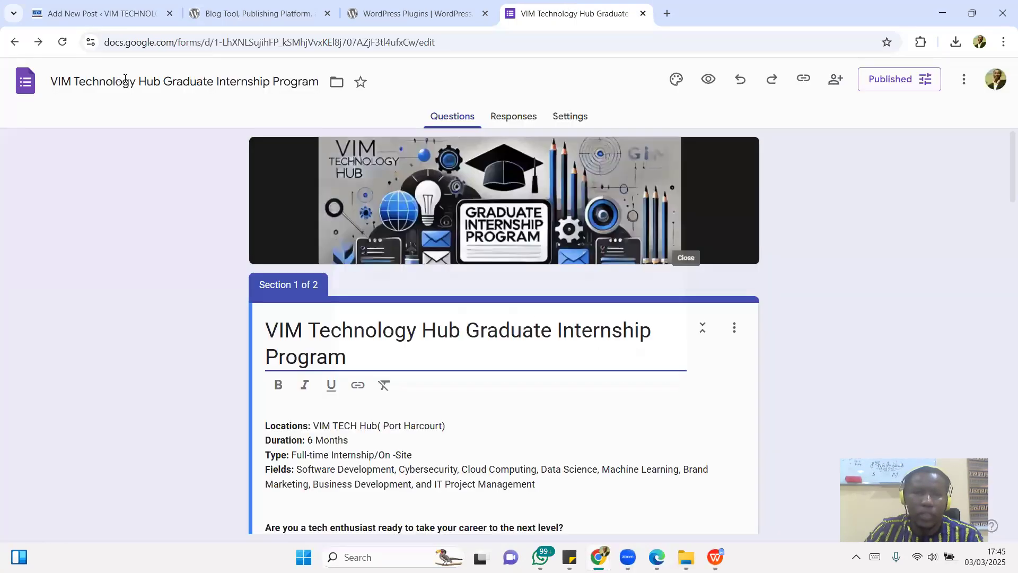
left_click(125, 79)
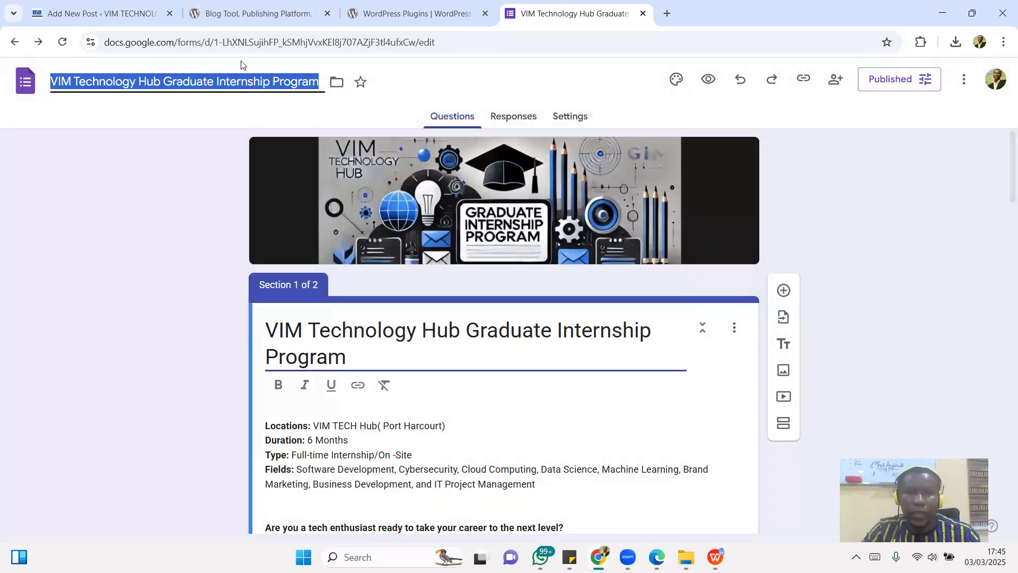
left_click(112, 19)
left_click(240, 129)
key("ctrl+v")
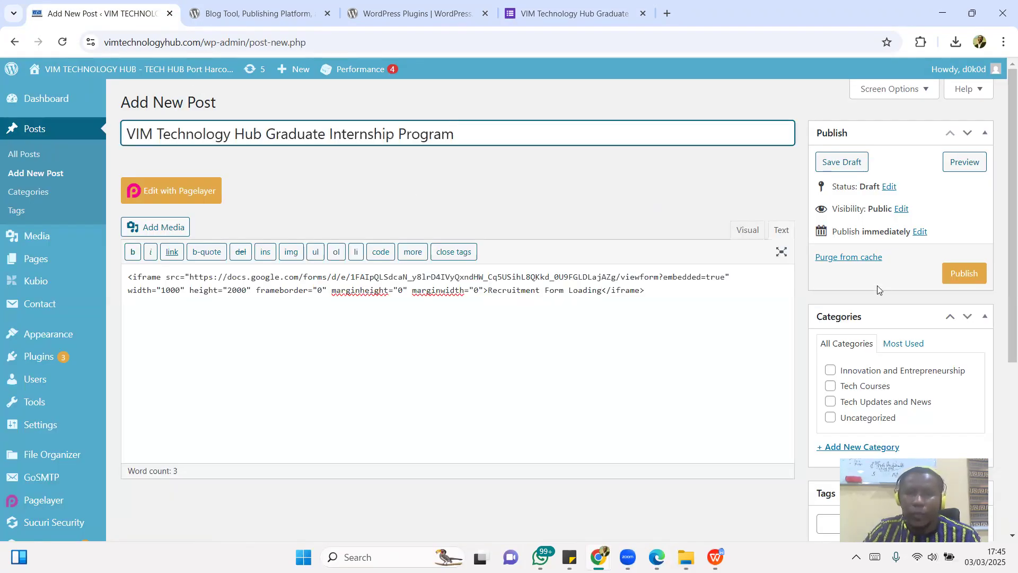
Create a new post category named "Vacancies" with no parent category and assign it to the post.
scroll(854, 269, "down", 4)
scroll(466, 257, "up", 3)
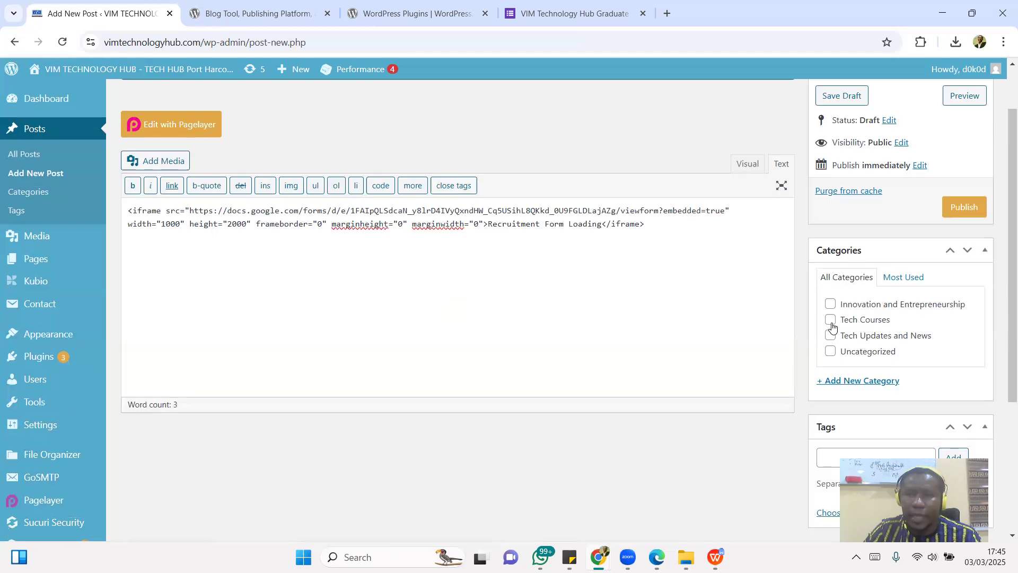
left_click(830, 304)
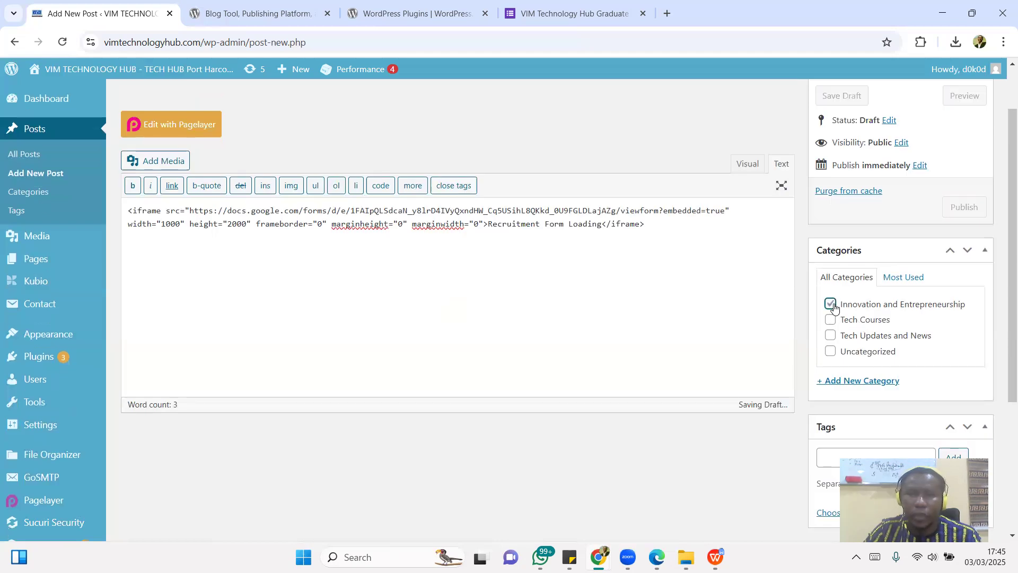
left_click(830, 304)
left_click(858, 381)
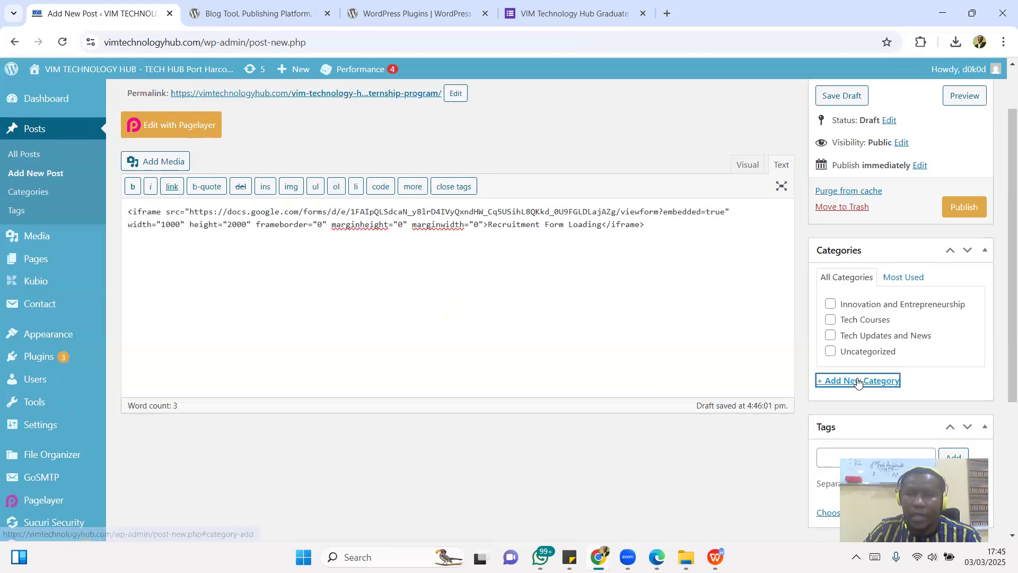
key("Caps_Lock")
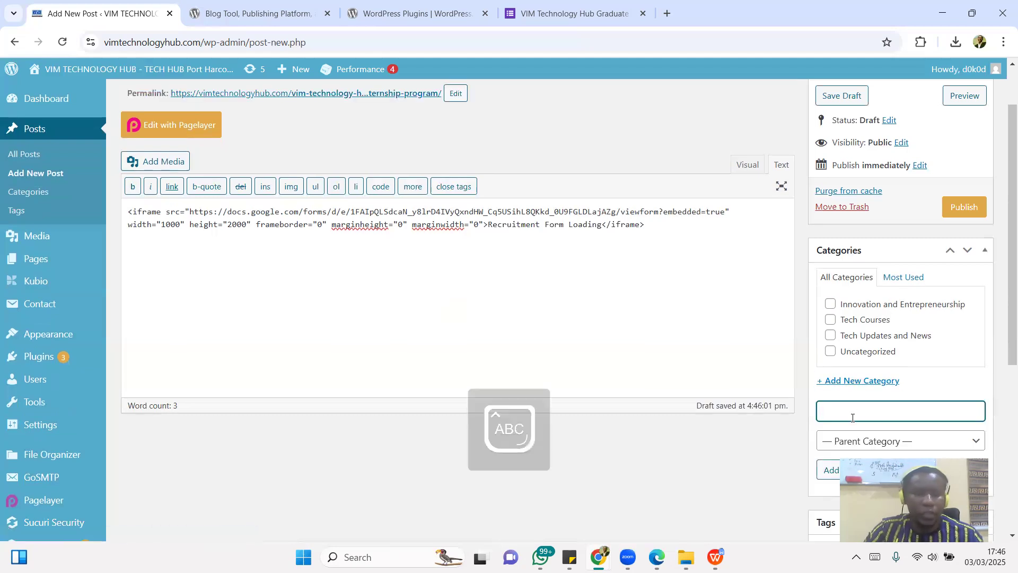
type("V")
key("Caps_Lock")
type("a")
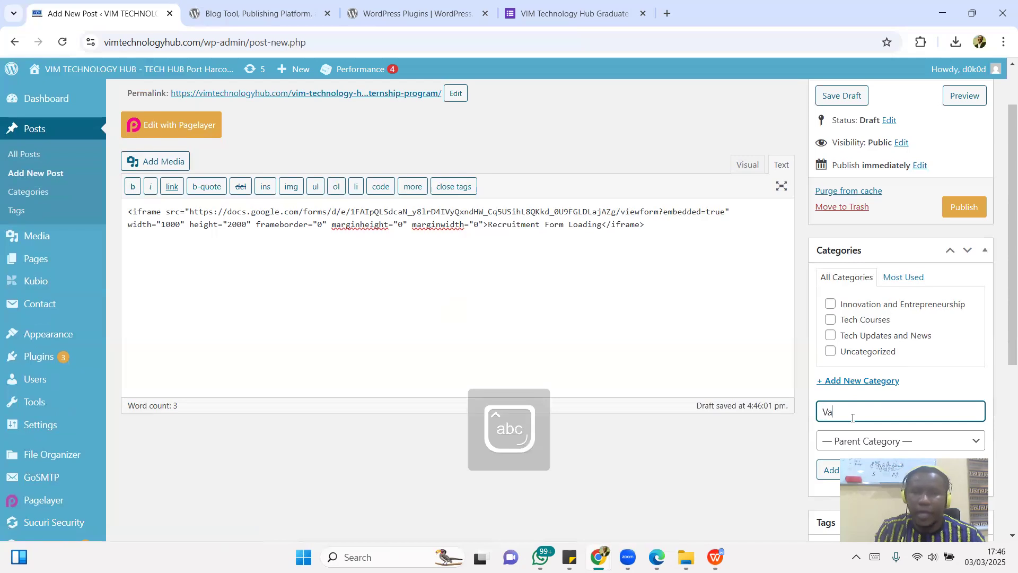
type("vaancies")
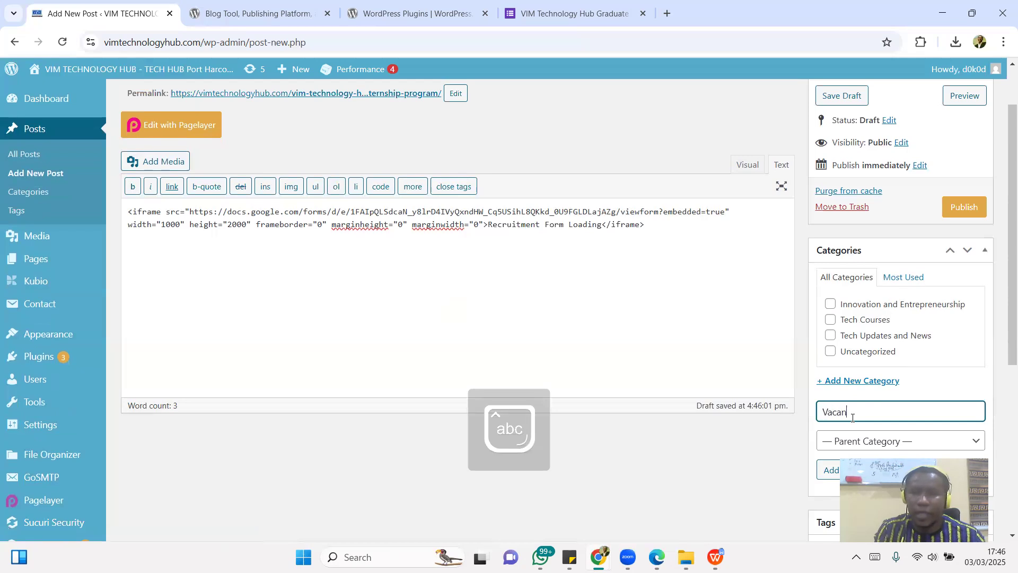
scroll(864, 334, "down", 2)
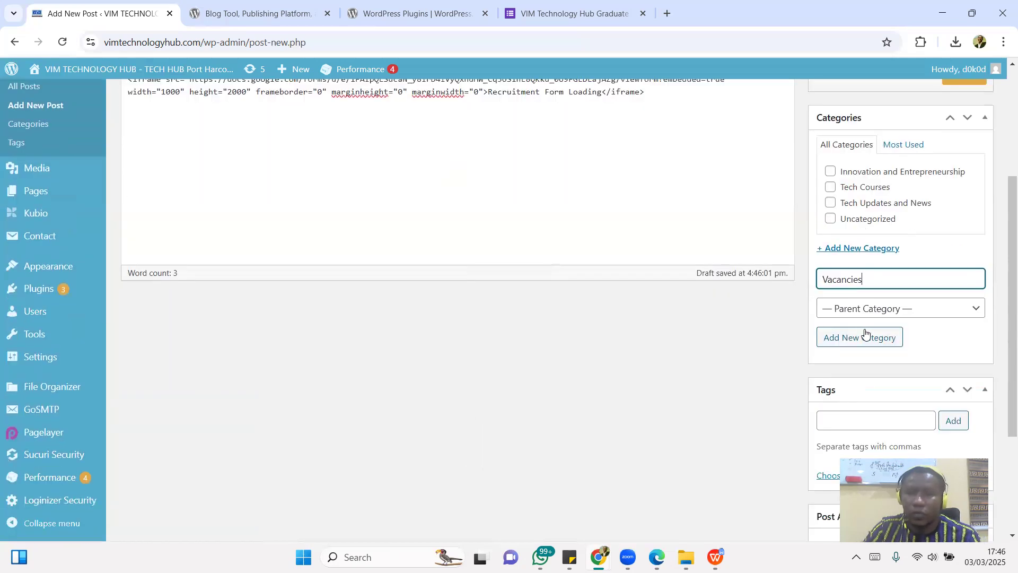
left_click(868, 343)
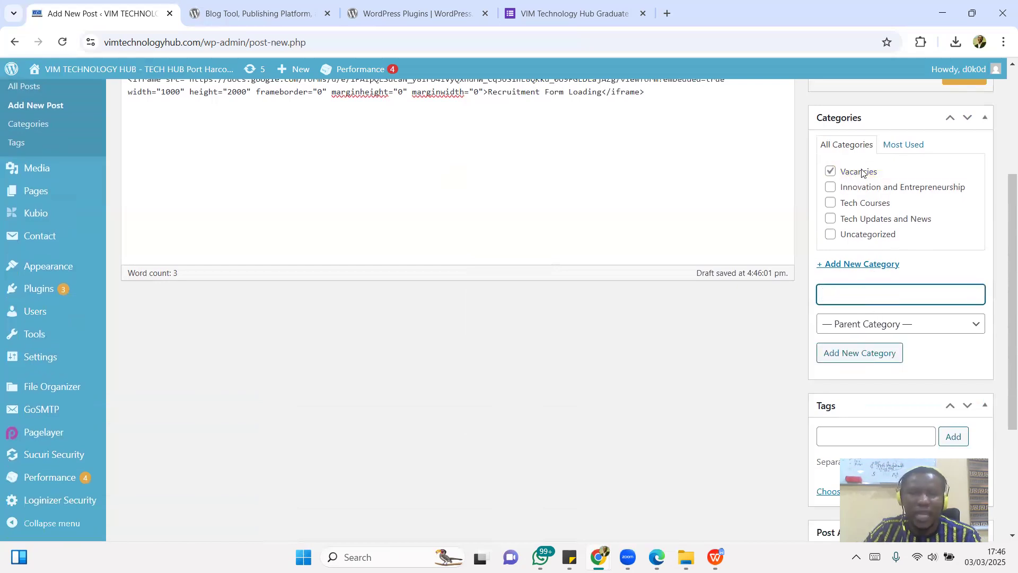
Set the featured image to the existing VIM Technology Hub logo, cropped-Vim.jpg, from the media library.
scroll(511, 243, "up", 3)
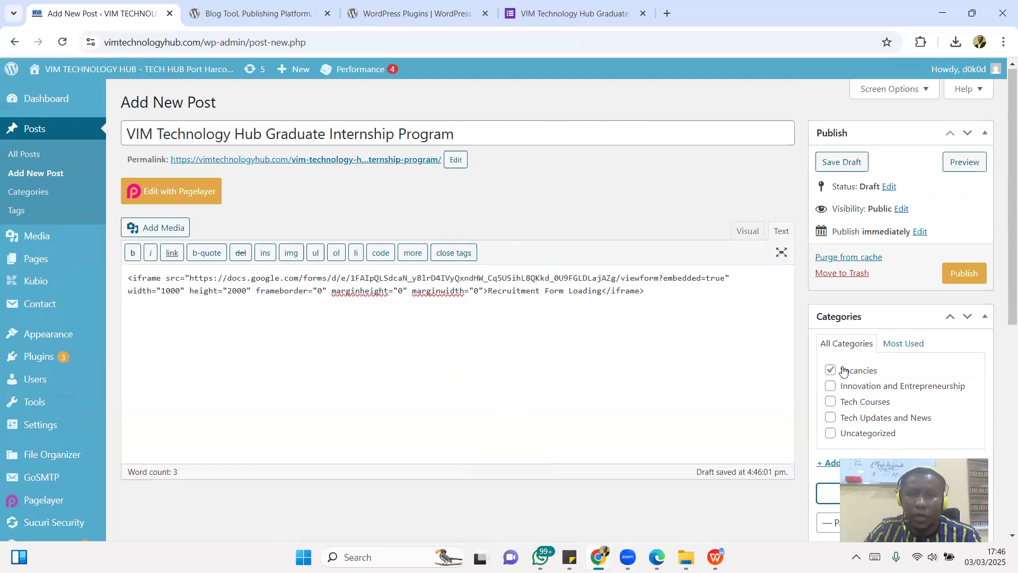
scroll(849, 347, "down", 1)
scroll(849, 347, "down", 5)
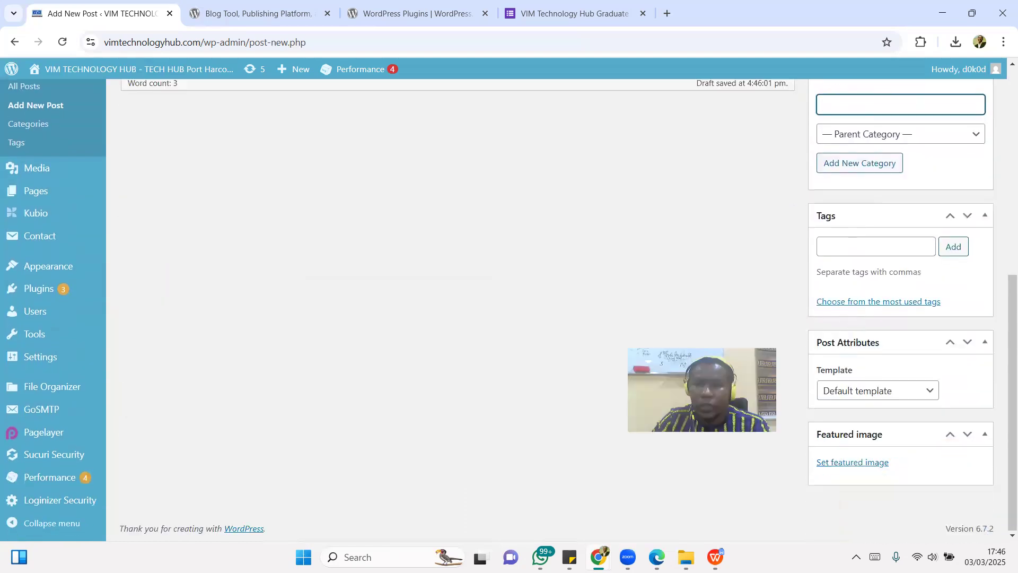
left_click(875, 470)
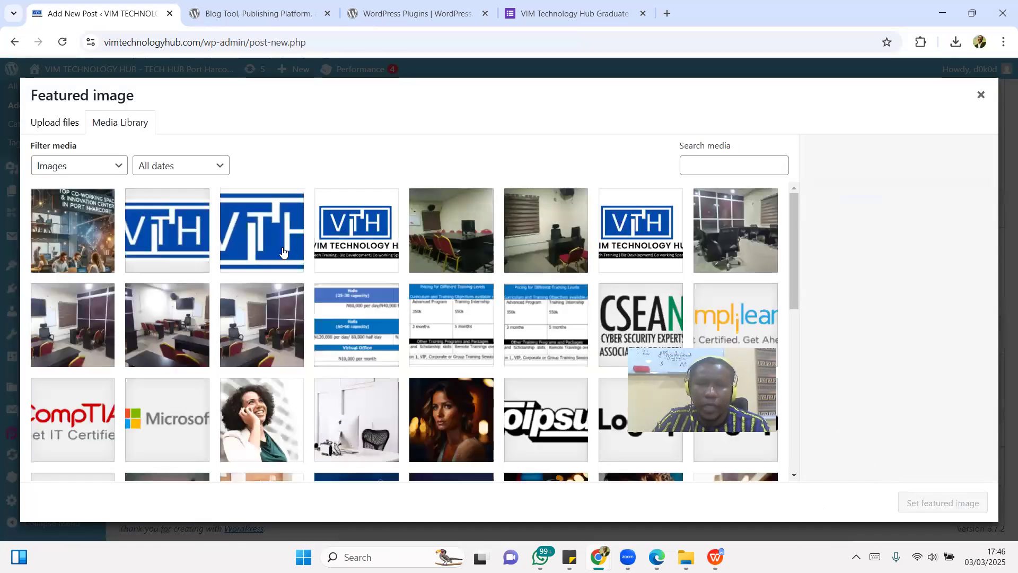
left_click(342, 245)
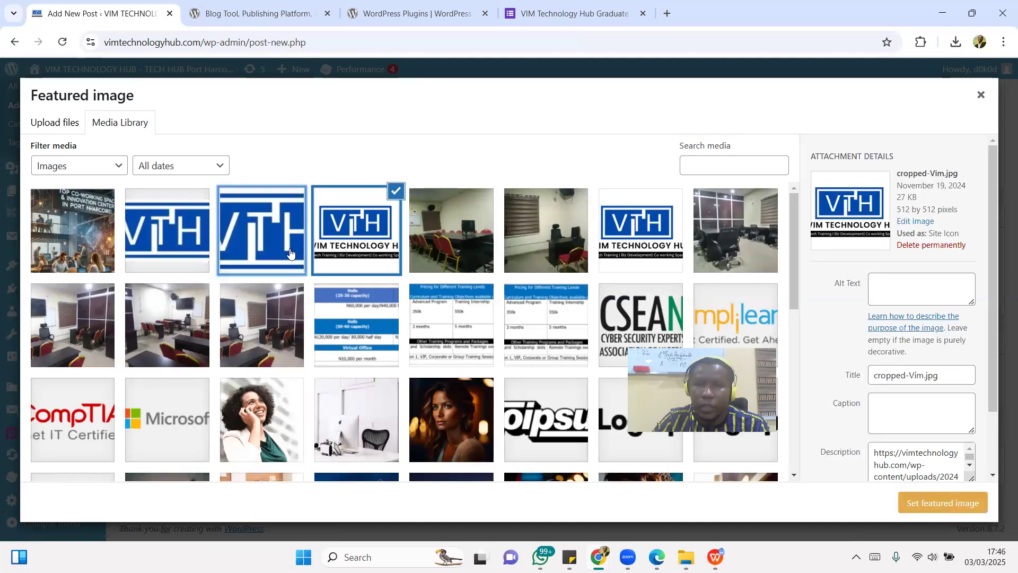
left_click(173, 246)
left_click(358, 242)
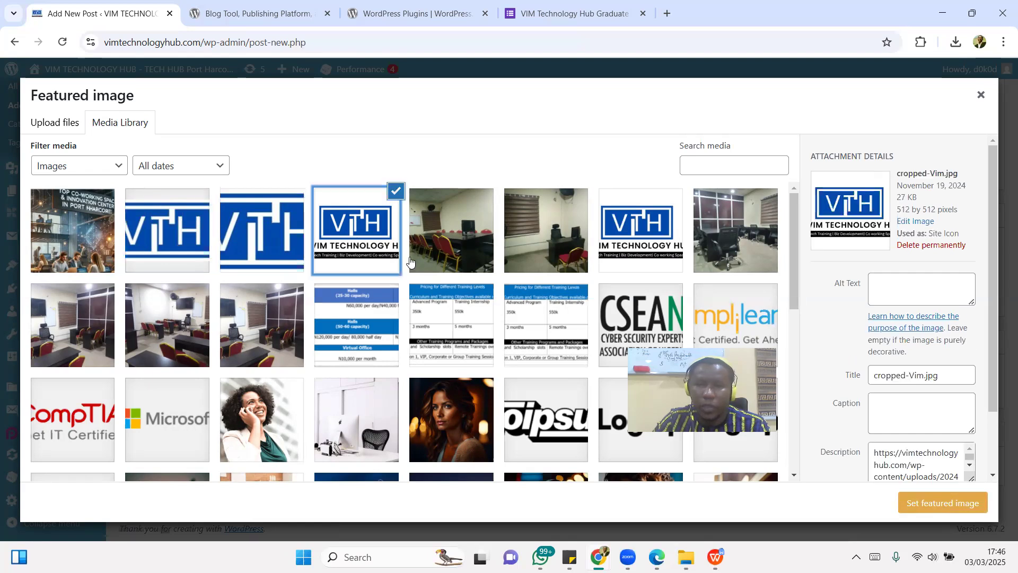
left_click(933, 504)
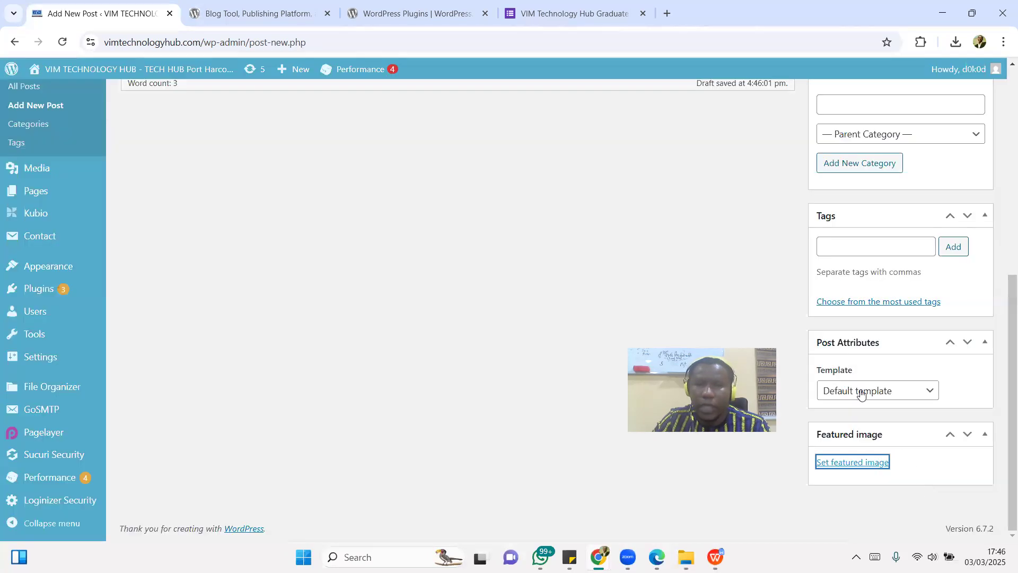
scroll(883, 427, "down", 3)
scroll(882, 427, "down", 1)
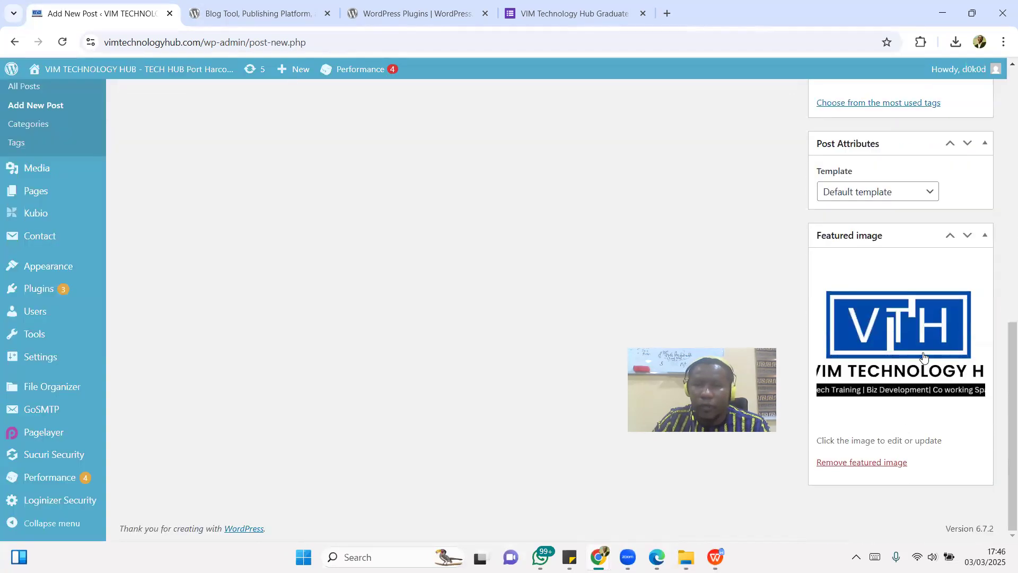
Enter the post tags "tech internships in port harcourt, vacancies in port harcourt, river state internships".
scroll(923, 356, "up", 4)
left_click(847, 241)
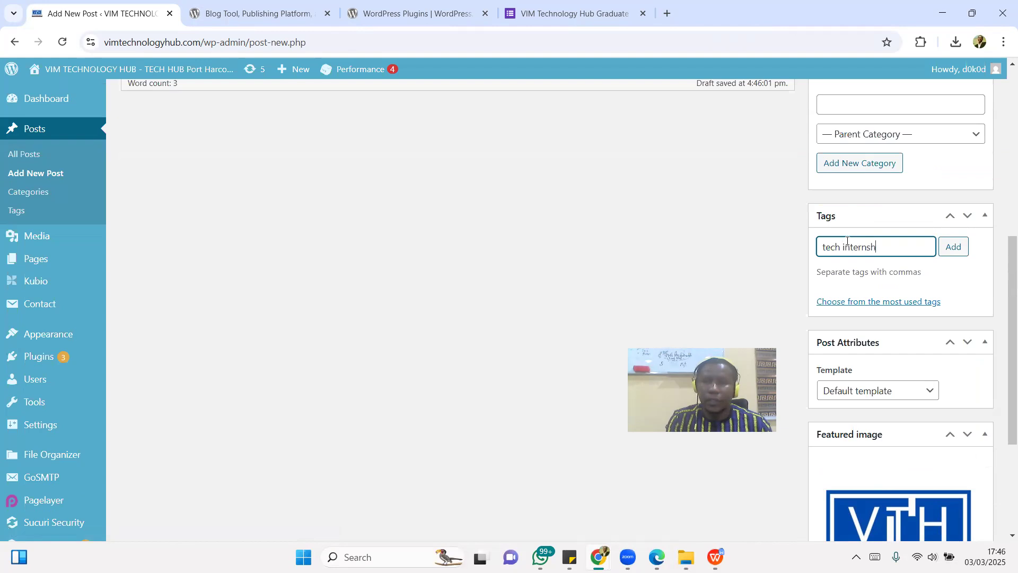
type("tech internships in port harcourt, v")
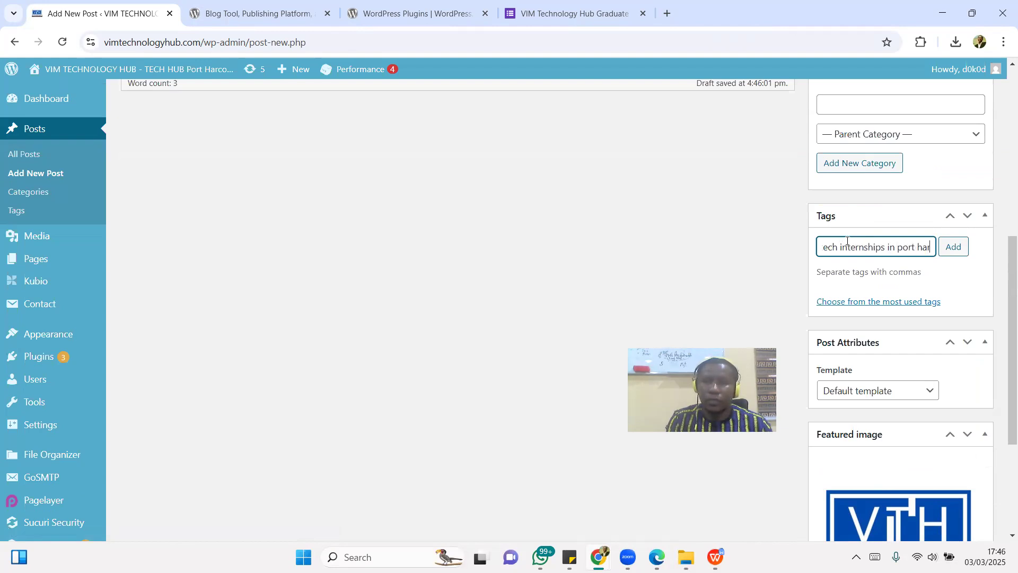
type("aca")
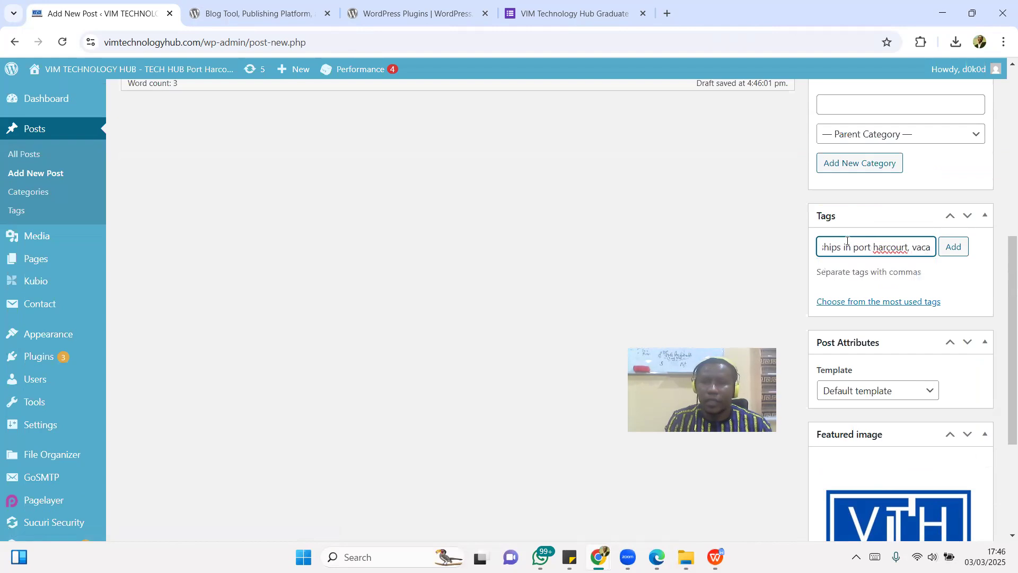
type("ncies")
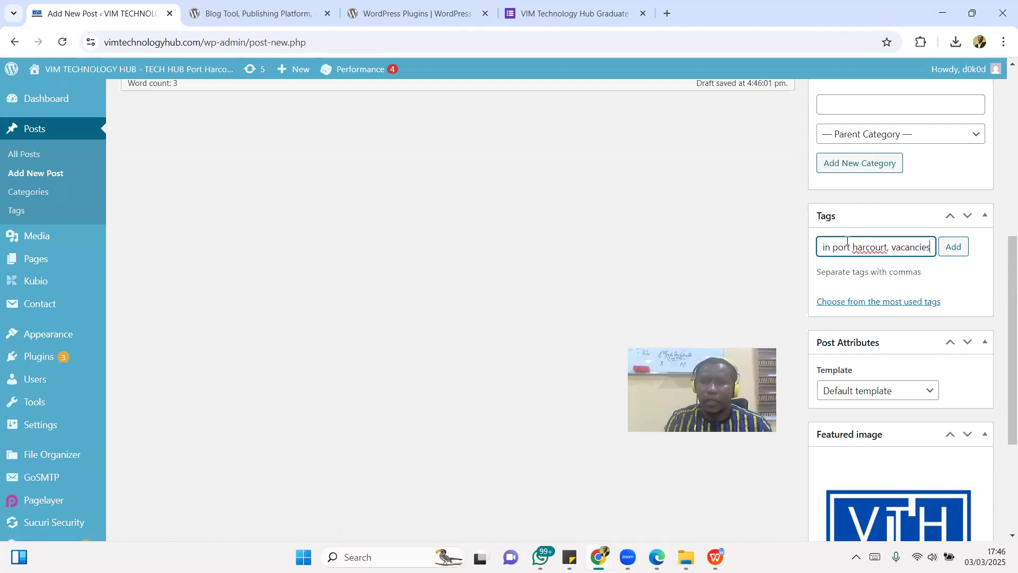
type(" in port")
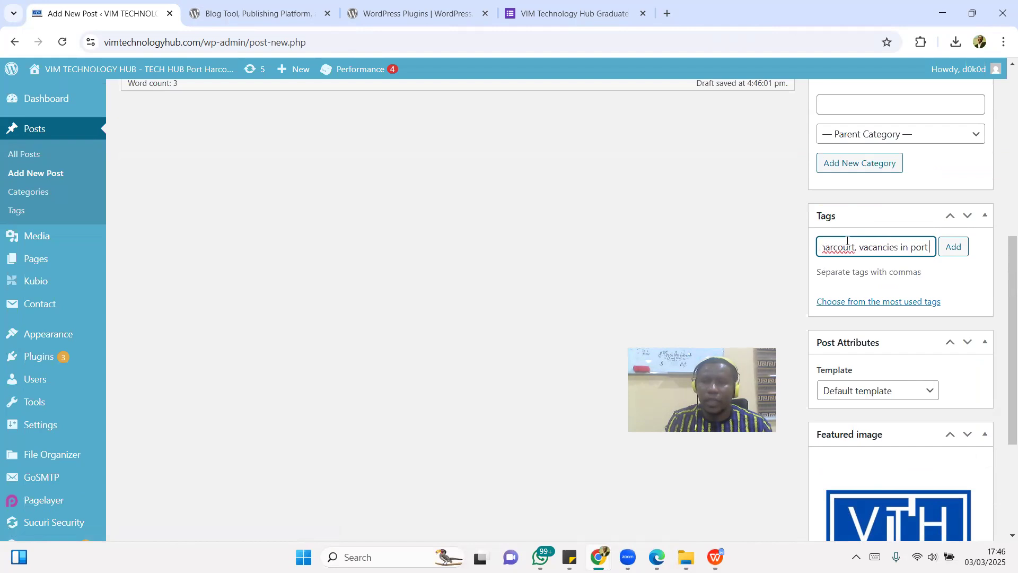
type(" harcourt, river stat")
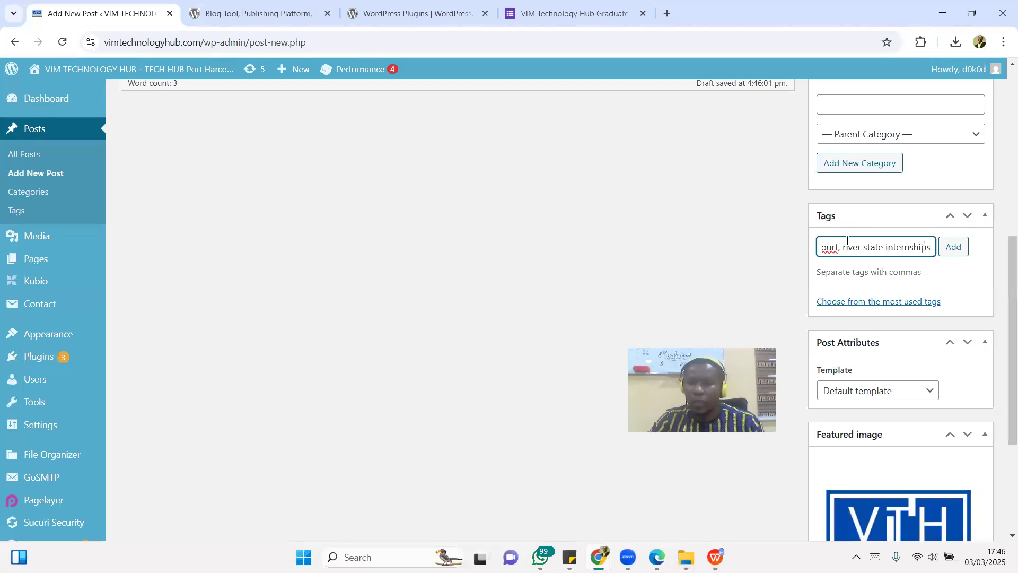
Correct "harcourt" to "Harcourt" in the first two tags using the spelling suggestions, and add all the entered tags to the post.
key("Left")
key("Left")
key("Left")
key("Left")
key("Left")
key("Left")
key("Left")
key("Left")
key("Left")
key("Left")
key("Left")
key("Left")
key("Left")
key("Left")
key("Left")
key("Left")
key("Left")
key("Left")
key("Left")
key("Left")
right_click(846, 245)
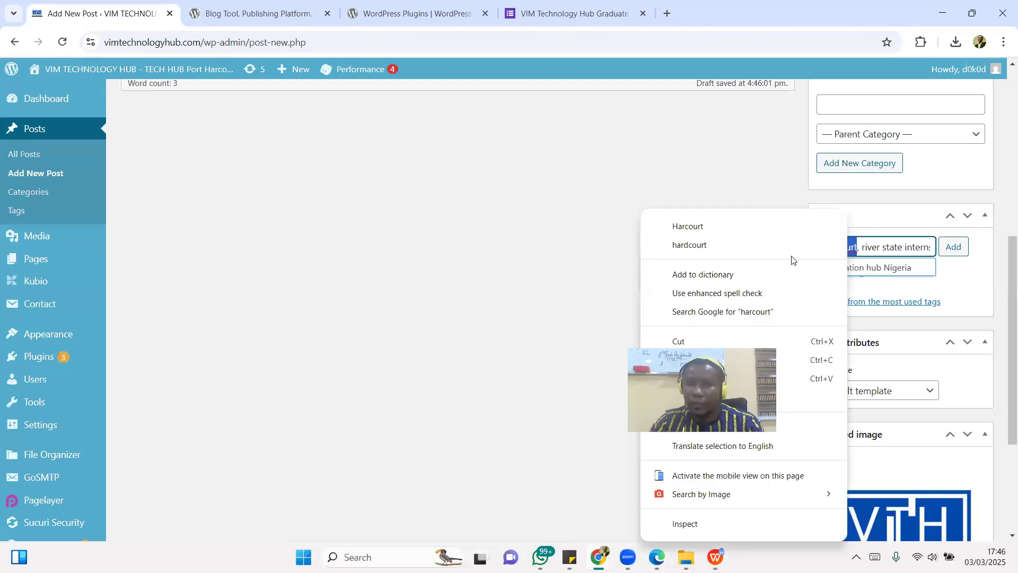
left_click(757, 230)
key("Left")
key("Left")
key("Left")
key("Left")
key("Left")
key("Left")
key("Left")
key("Left")
key("Left")
key("Left")
key("Left")
key("Left")
key("Left")
key("Left")
key("Left")
key("Left")
key("Left")
key("Left")
key("Left")
key("Left")
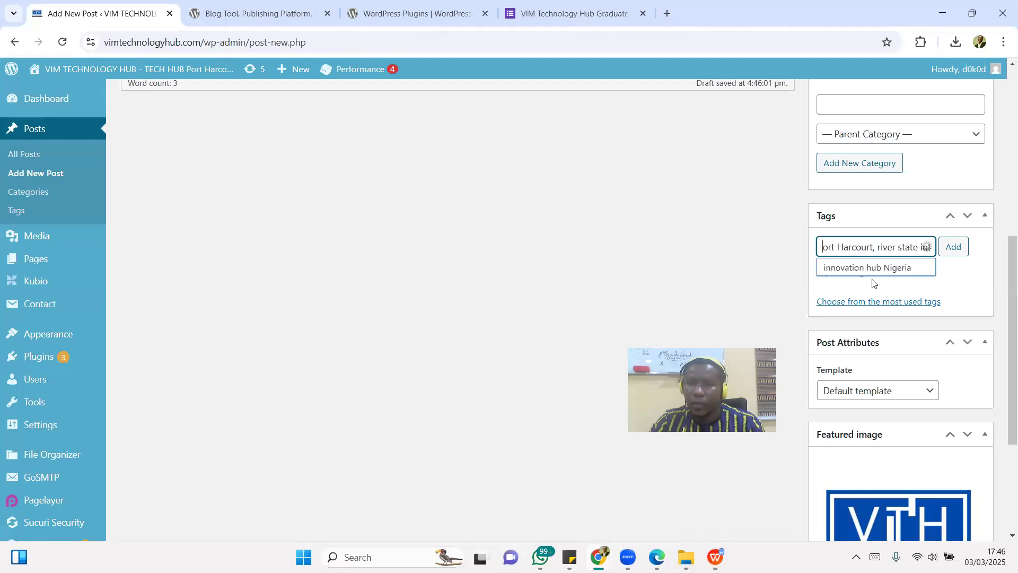
right_click(876, 246)
key("Return")
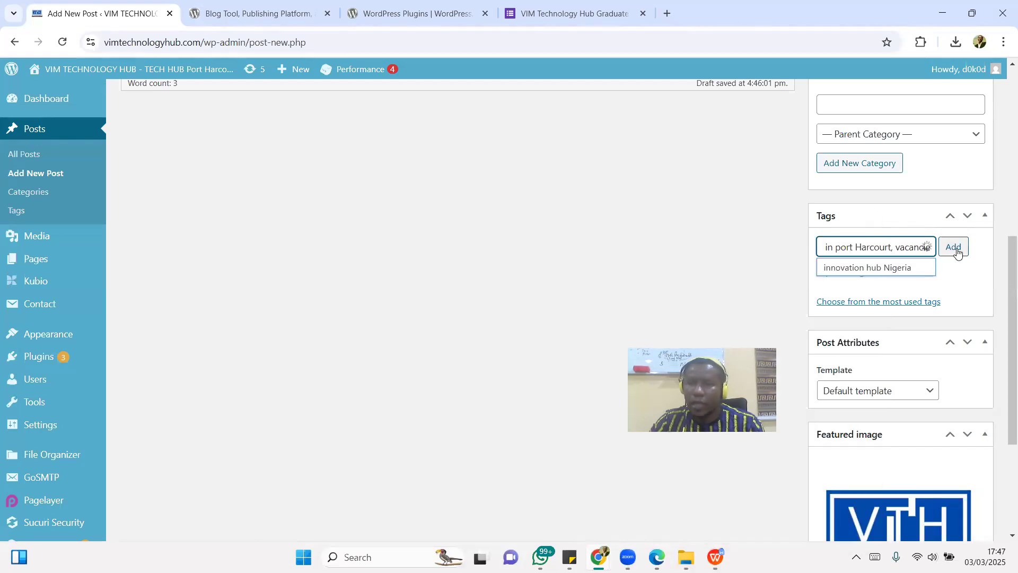
left_click(953, 247)
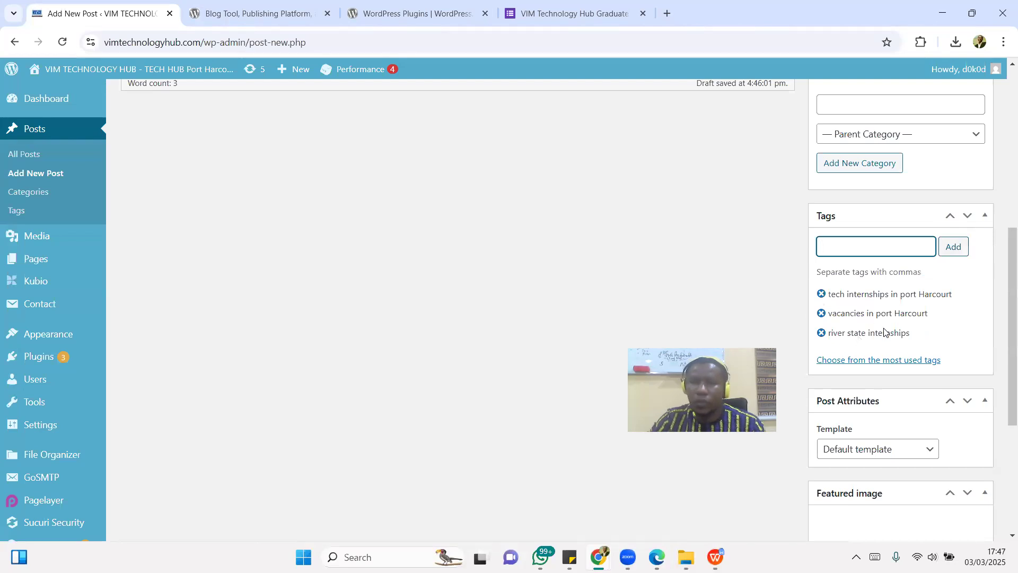
Publish the internship program post and open its live page.
scroll(875, 313, "down", 3)
scroll(867, 295, "up", 10)
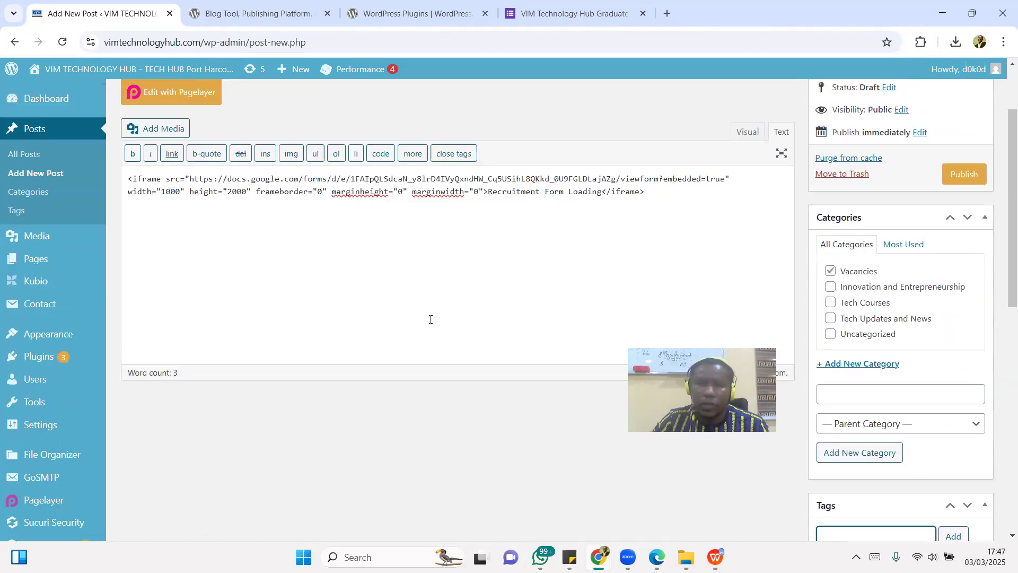
left_click(957, 274)
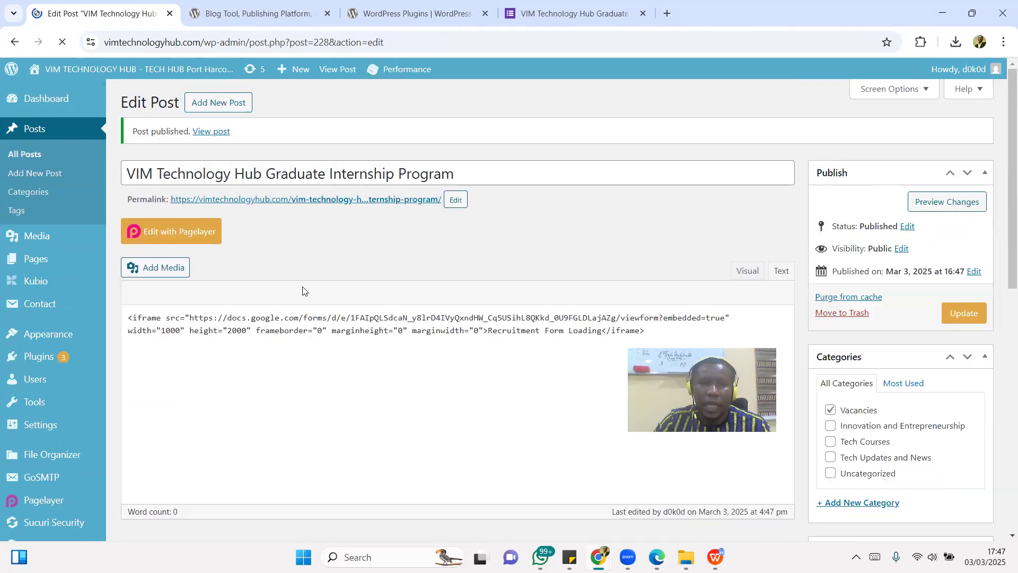
left_click(212, 132)
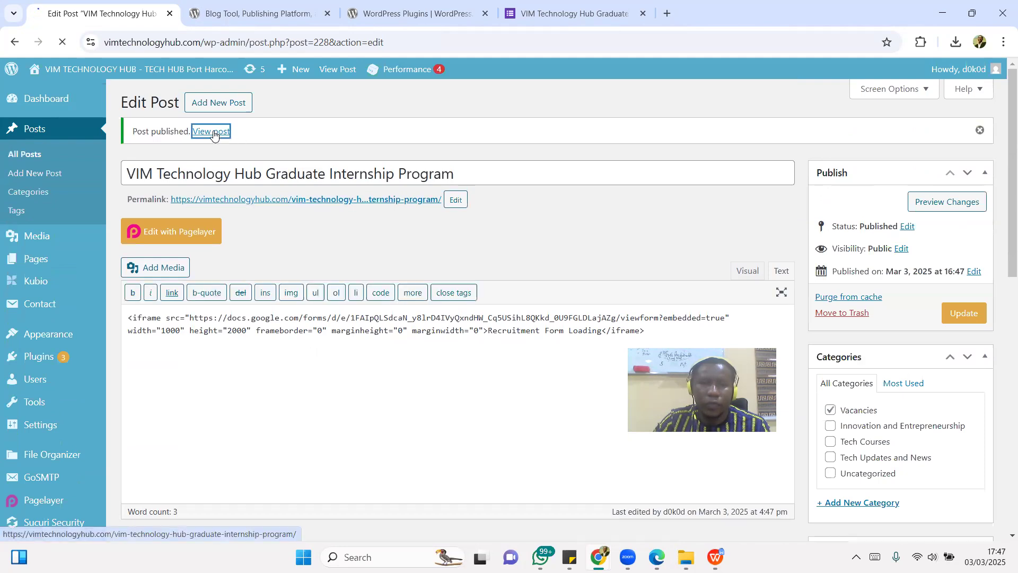
Examine the embedded Google Form on the live post, from its program description to the applicant question fields.
scroll(896, 279, "down", 8)
scroll(925, 282, "down", 2)
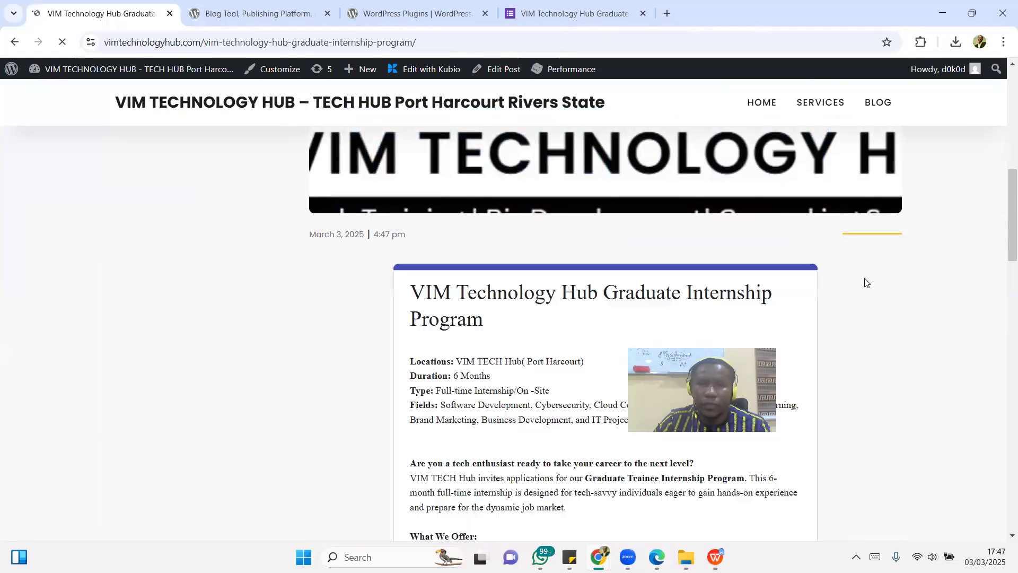
scroll(863, 281, "down", 6)
scroll(422, 296, "down", 12)
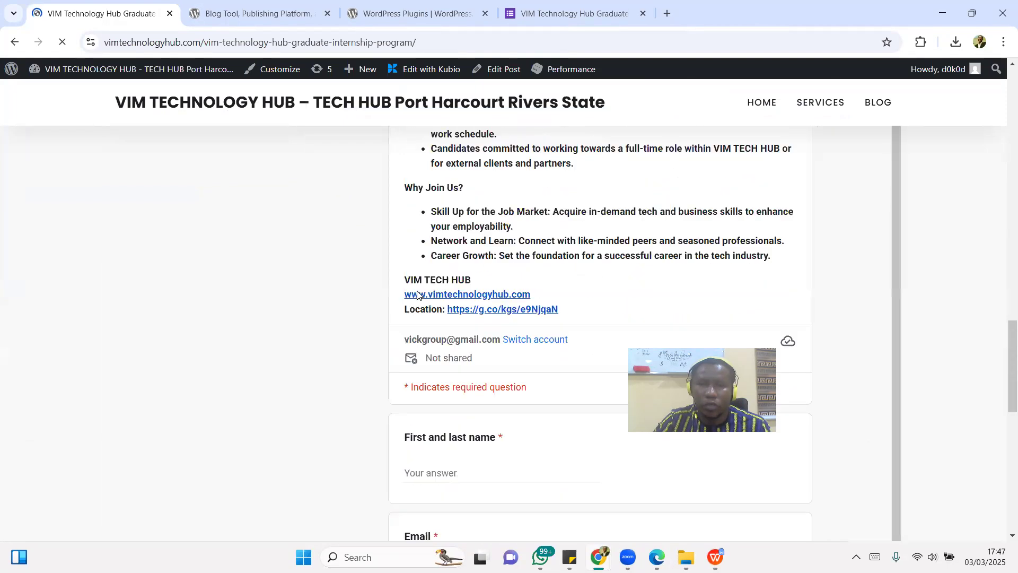
scroll(423, 301, "up", 10)
scroll(423, 302, "up", 8)
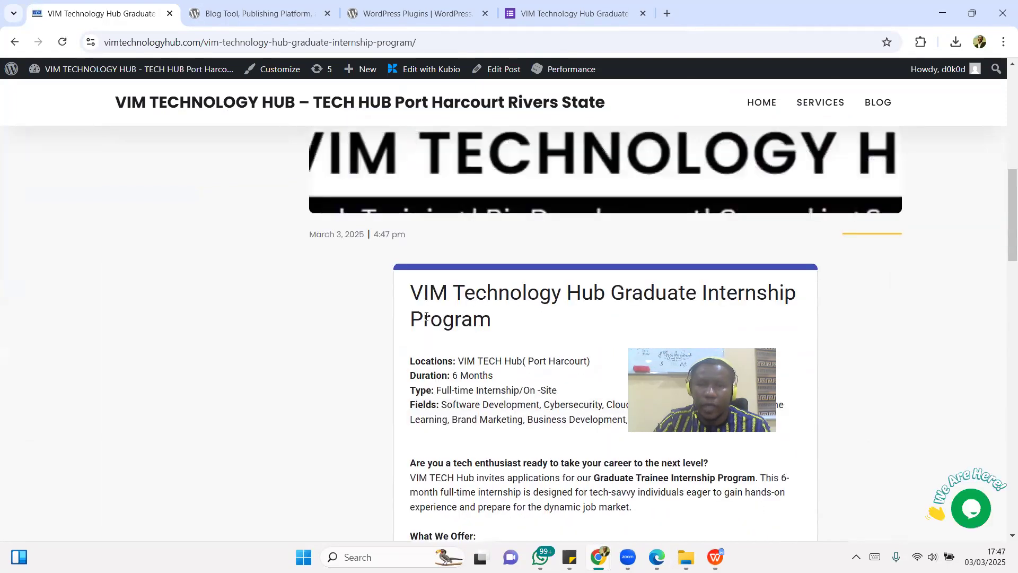
scroll(530, 318, "down", 12)
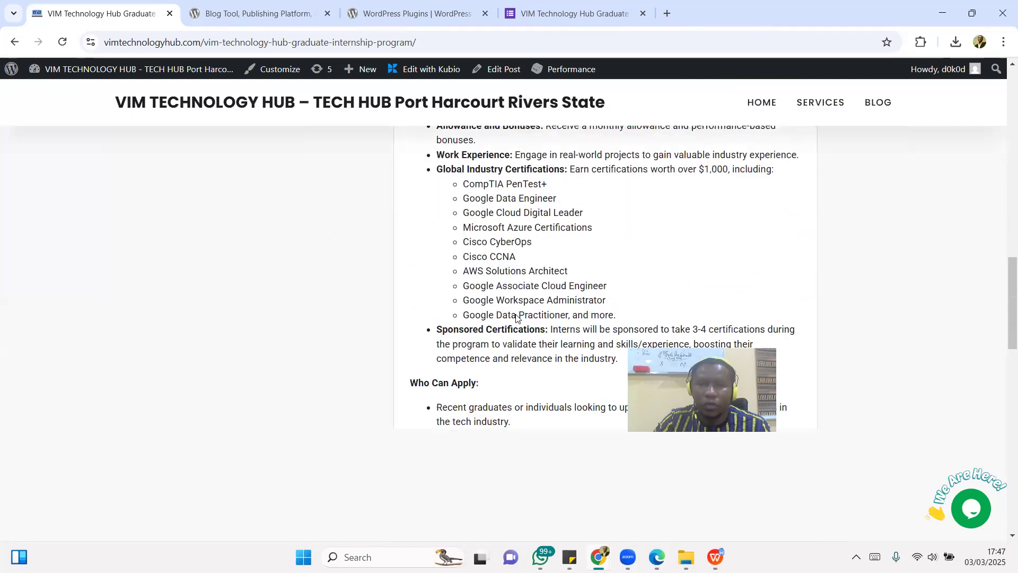
scroll(515, 318, "down", 7)
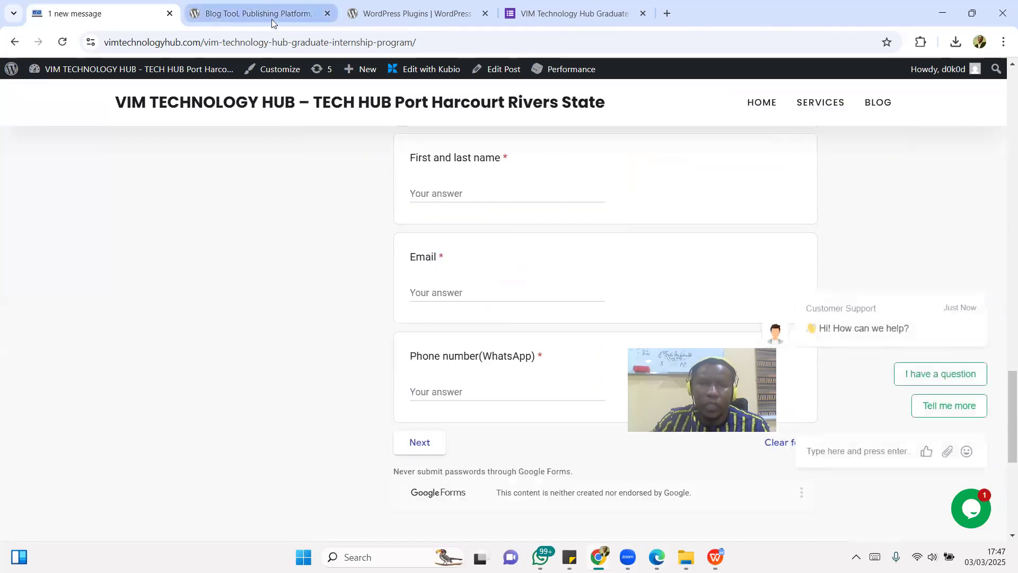
Copy the live post's address and open vimtechnologyhub.com/vim-technology-hub-graduate-internship-program/ in a new tab of the Edge browser.
left_click(271, 43)
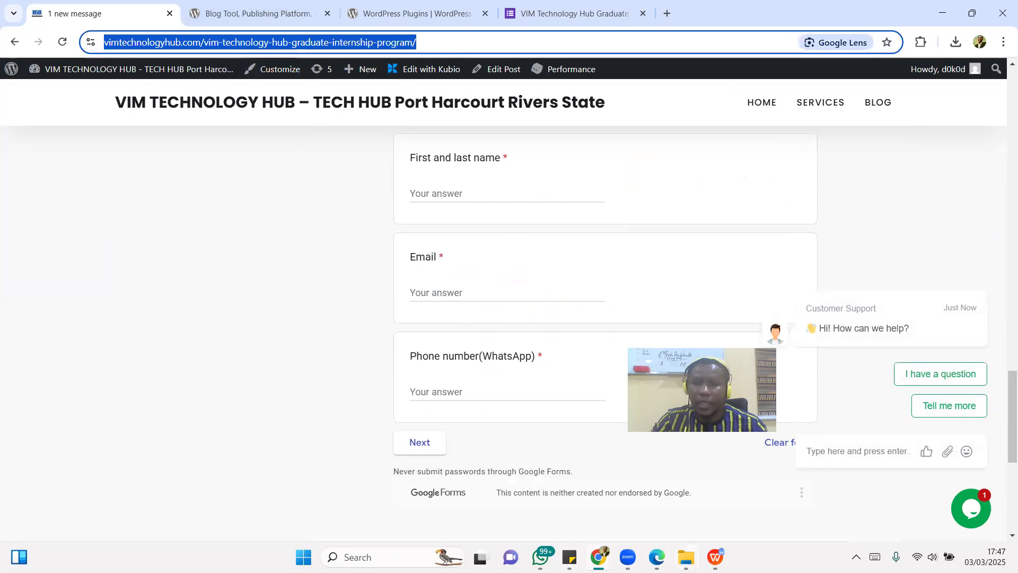
key("alt+Tab")
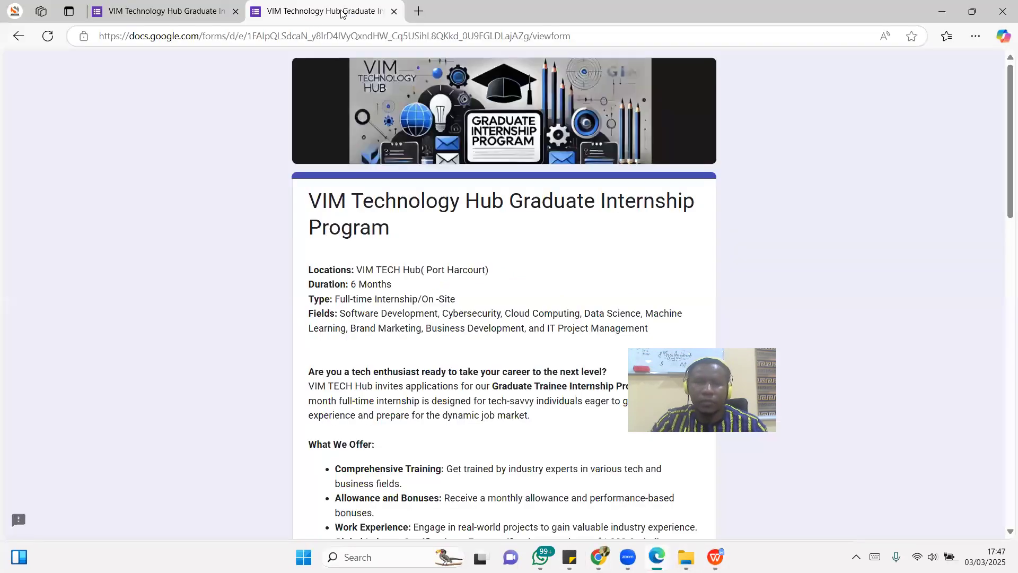
left_click(422, 11)
type("https://vimtechnologyhub.com/vim-technology-hub-graduate-internship-program/")
key("Return")
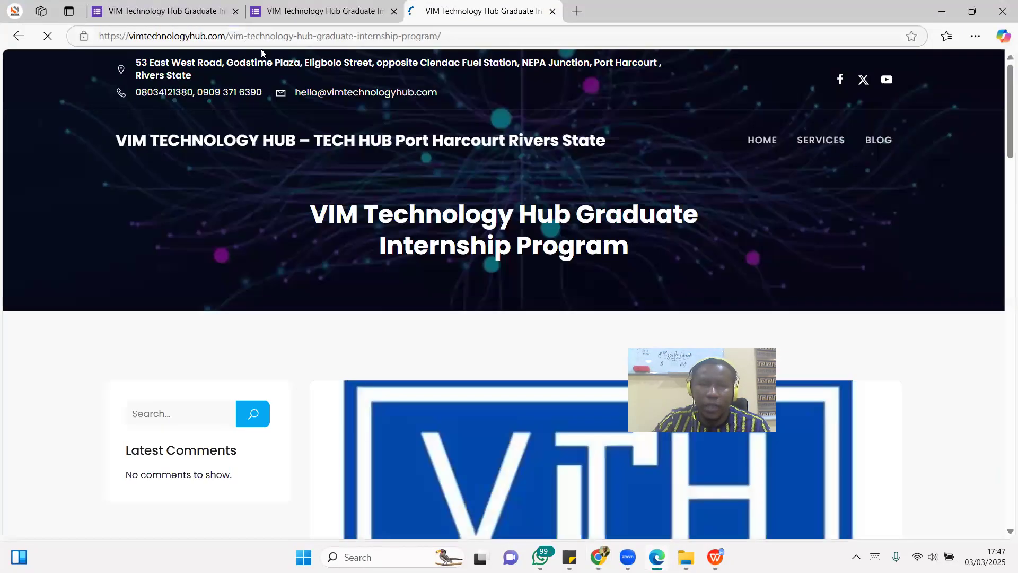
Examine the live post as a visitor sees it, including its header, featured image, embedded Google Form, tags and category.
scroll(402, 154, "down", 3)
scroll(401, 161, "up", 3)
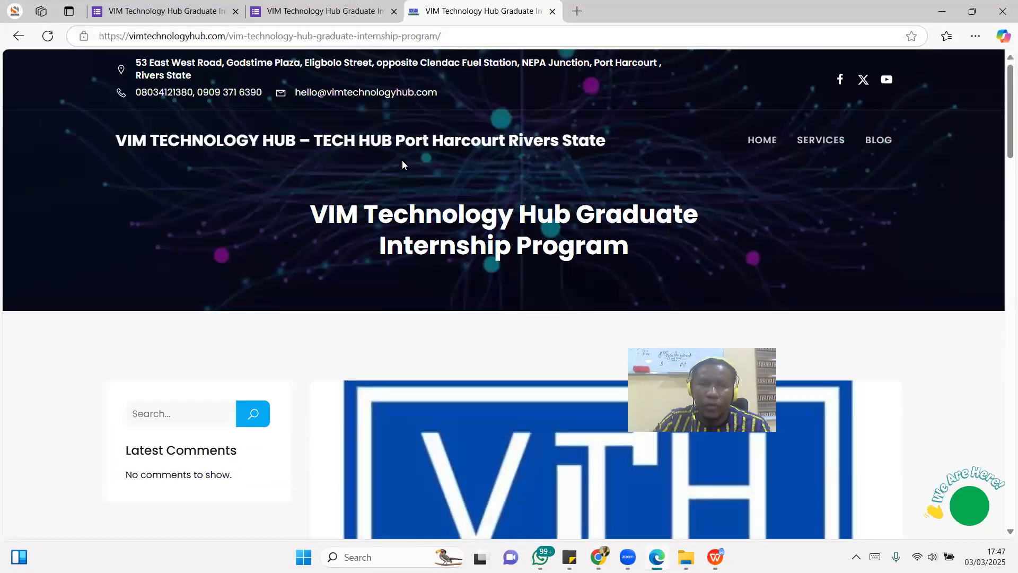
scroll(402, 161, "down", 6)
scroll(402, 160, "down", 1)
scroll(507, 179, "up", 2)
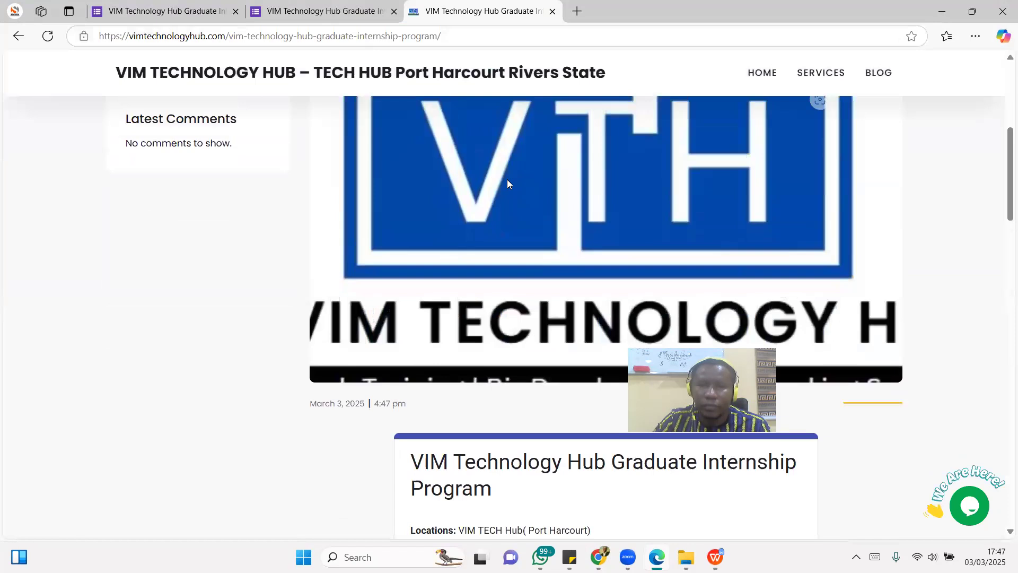
scroll(507, 179, "down", 6)
scroll(509, 184, "down", 20)
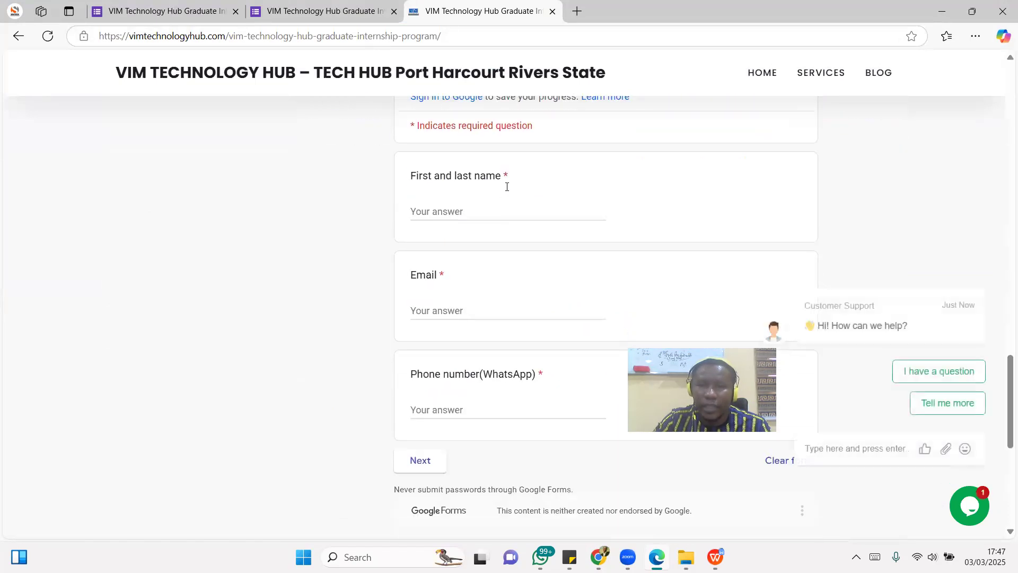
scroll(508, 212, "up", 5)
scroll(522, 236, "down", 6)
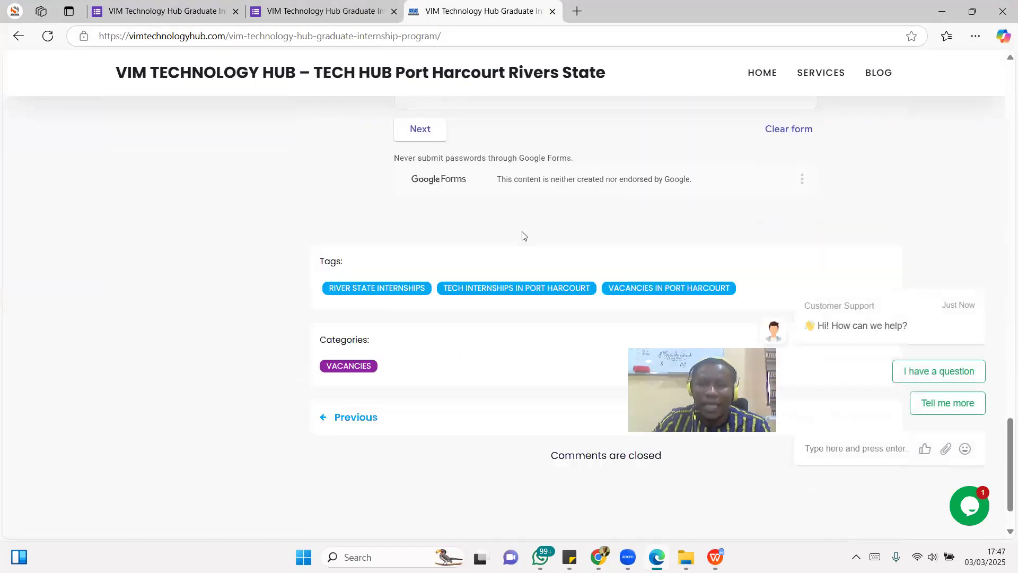
scroll(522, 236, "up", 5)
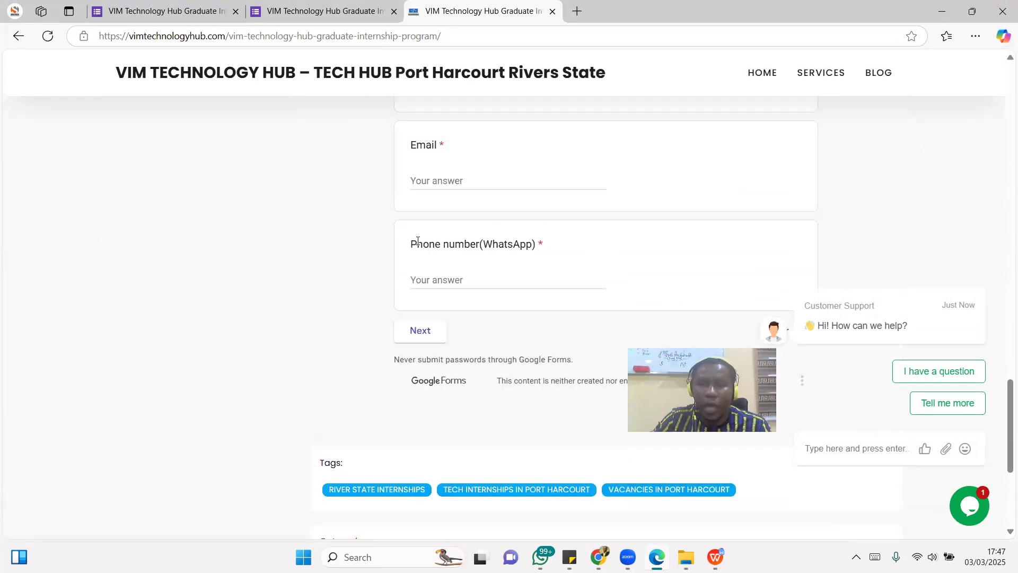
scroll(484, 242, "up", 15)
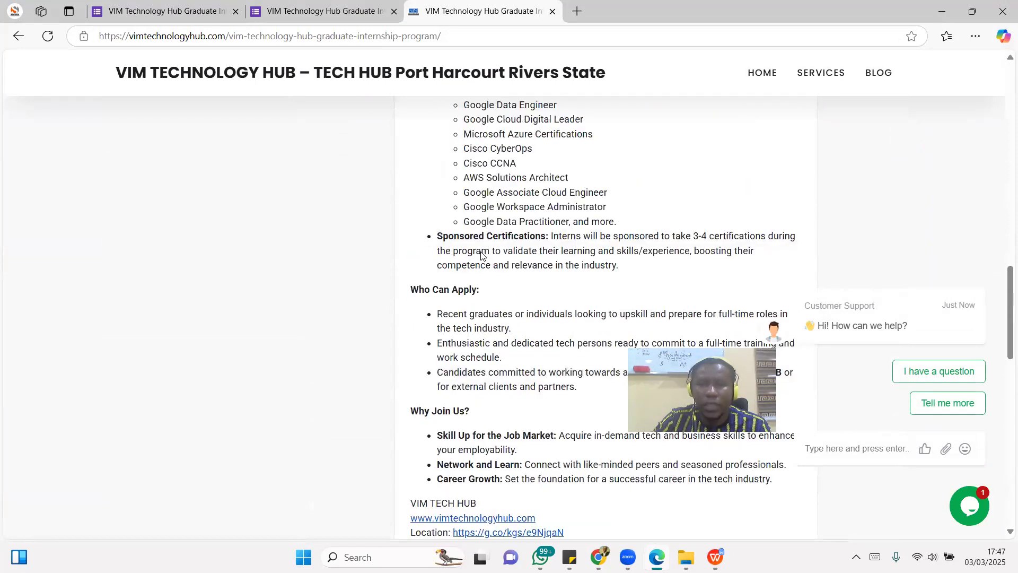
scroll(481, 256, "up", 3)
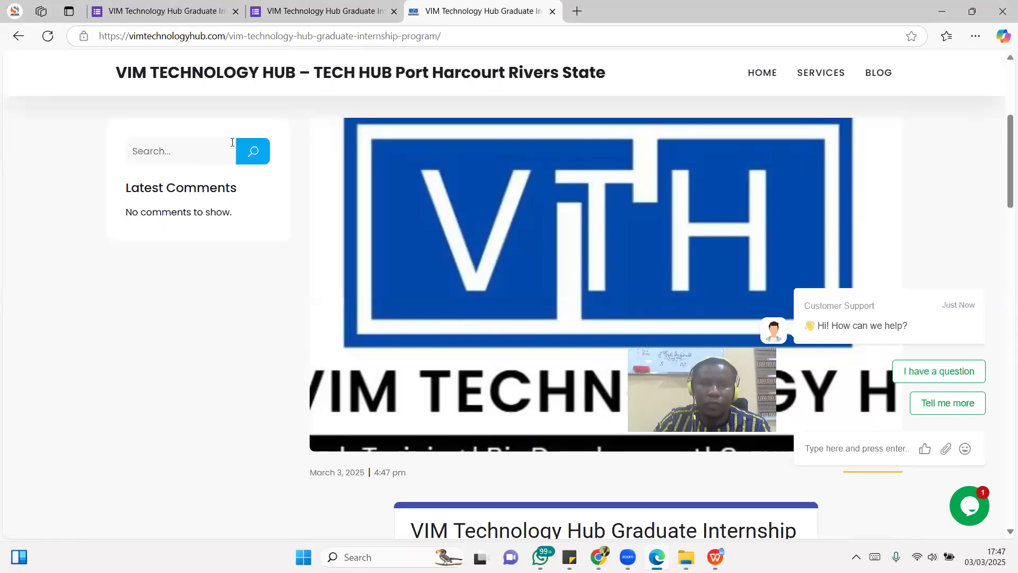
scroll(214, 282, "down", 2)
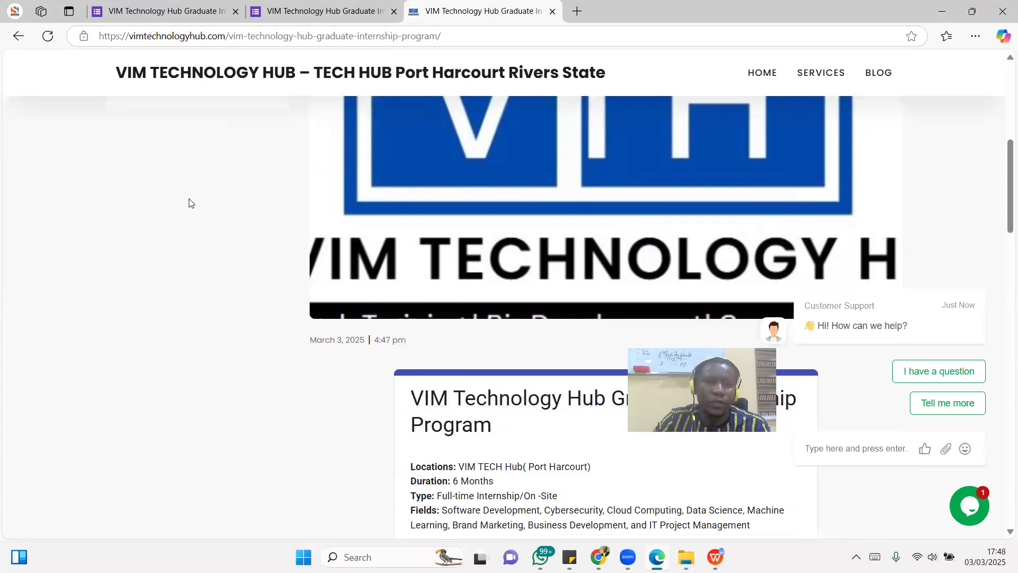
scroll(244, 318, "up", 5)
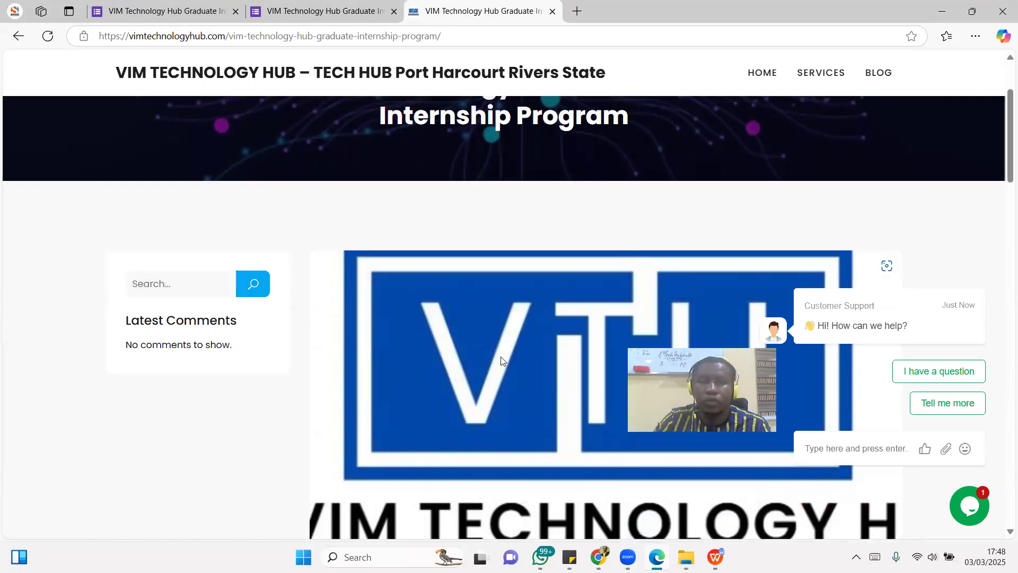
scroll(502, 360, "up", 3)
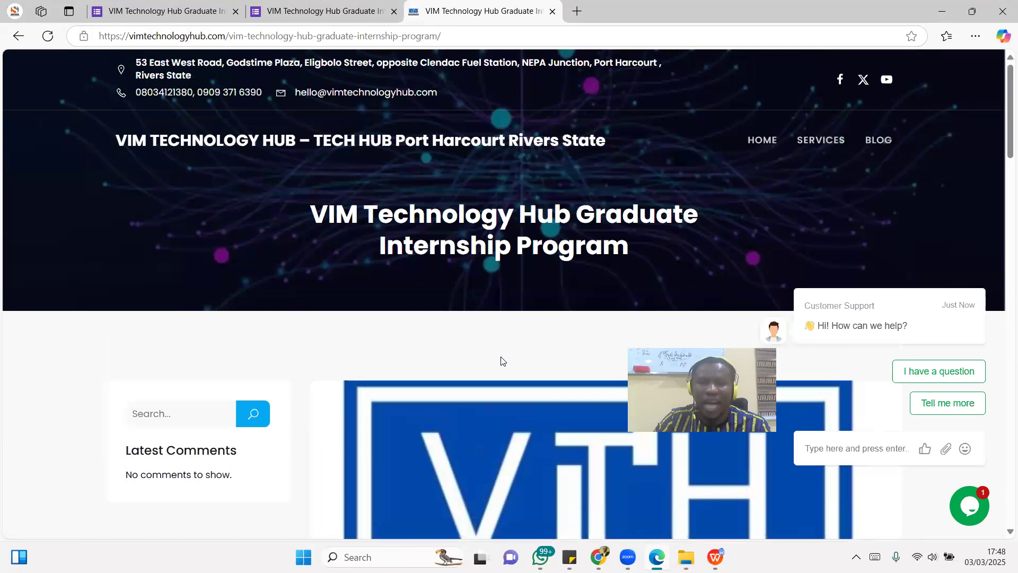